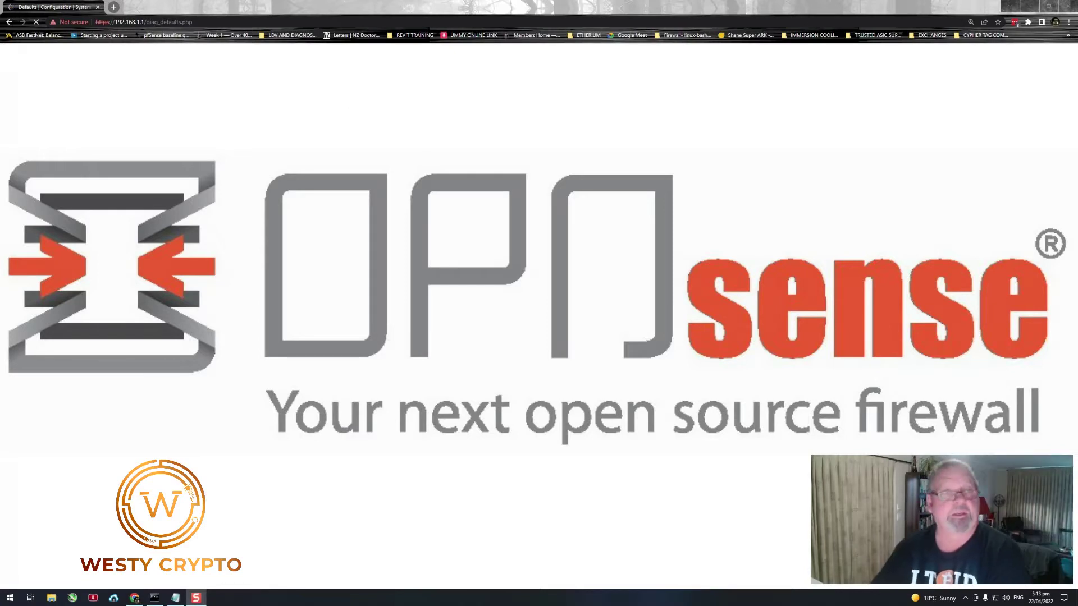
# - Replace the browser address with 192.168.1.1, correcting a mistyped digit, and load it
pyautogui.click(210, 21)
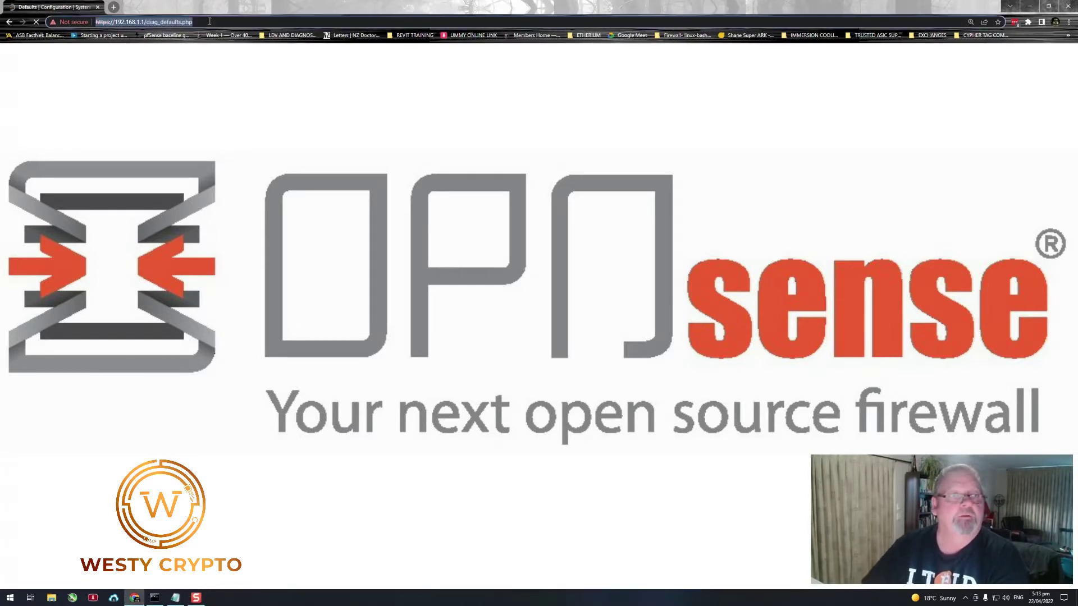
pyautogui.doubleClick(210, 22)
pyautogui.press('BackSpace')
pyautogui.press('BackSpace')
pyautogui.press('BackSpace')
pyautogui.press('BackSpace')
pyautogui.press('BackSpace')
pyautogui.press('BackSpace')
pyautogui.press('BackSpace')
pyautogui.press('BackSpace')
pyautogui.press('BackSpace')
pyautogui.press('BackSpace')
pyautogui.press('BackSpace')
pyautogui.press('BackSpace')
pyautogui.press('BackSpace')
pyautogui.press('BackSpace')
pyautogui.press('BackSpace')
pyautogui.press('BackSpace')
pyautogui.press('BackSpace')
pyautogui.press('BackSpace')
pyautogui.press('BackSpace')
pyautogui.press('BackSpace')
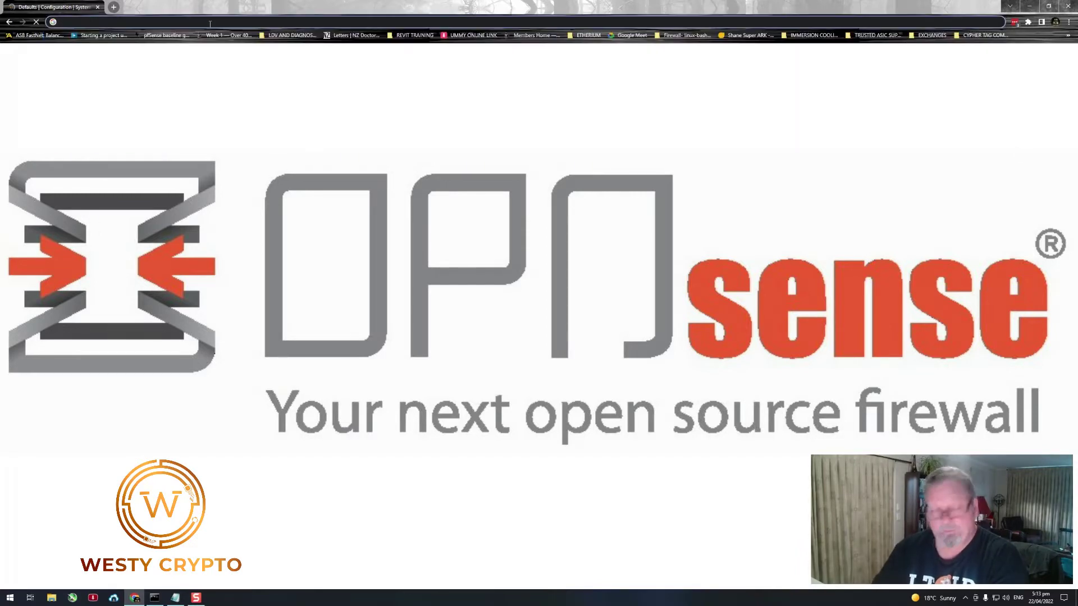
pyautogui.write('192.168.')
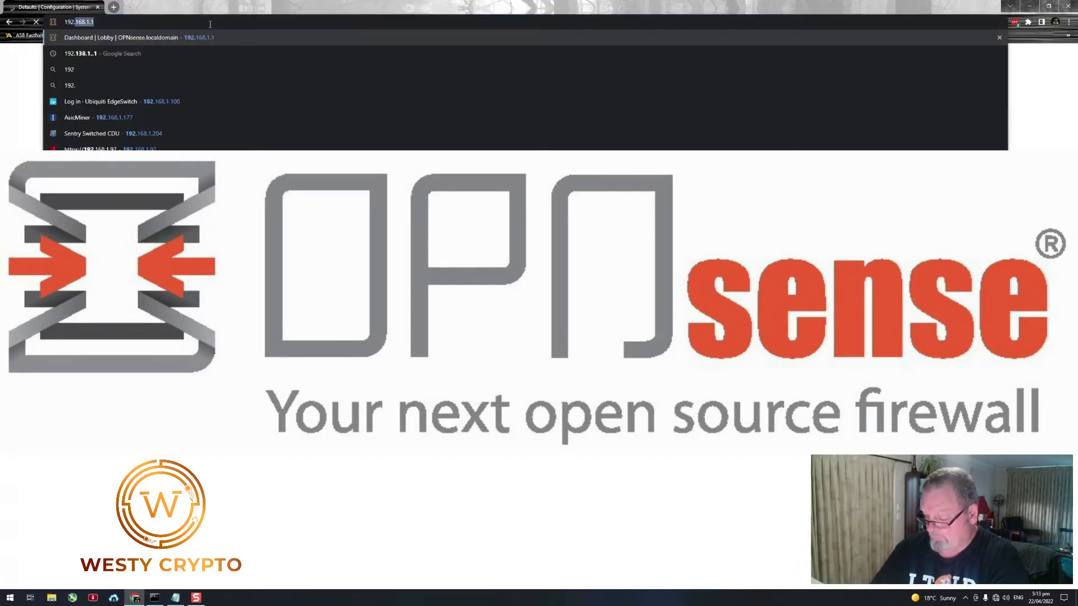
pyautogui.write('1.01')
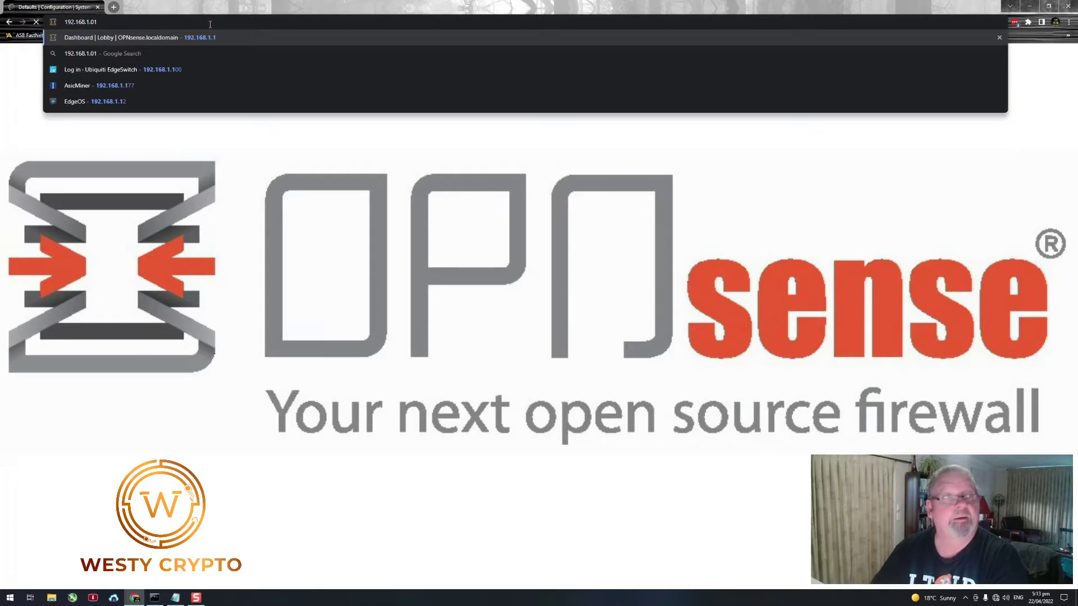
pyautogui.press('BackSpace')
pyautogui.press('BackSpace')
pyautogui.write('1')
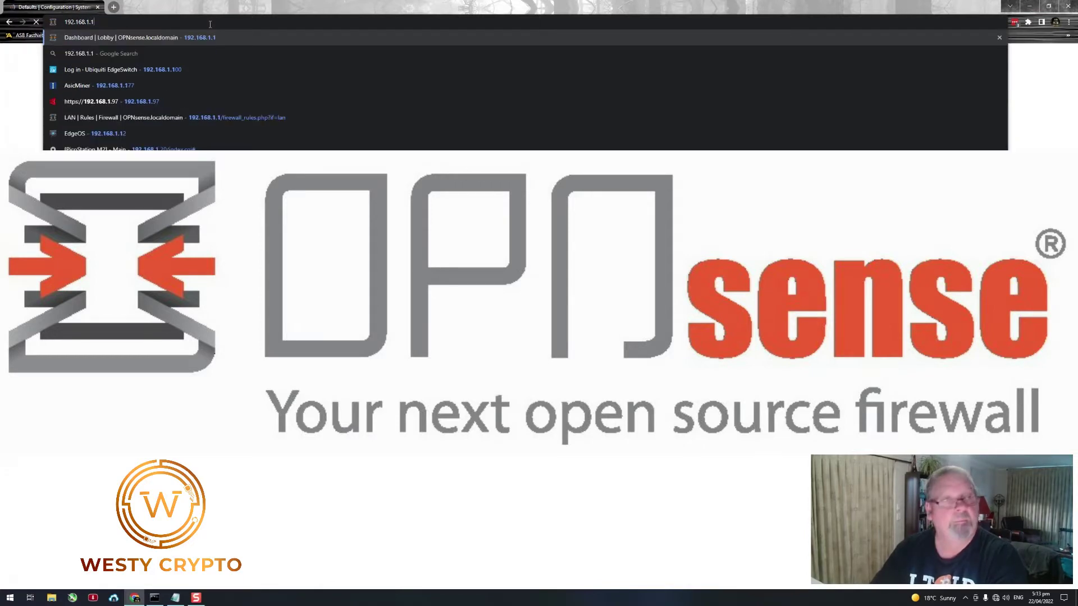
pyautogui.press('Return')
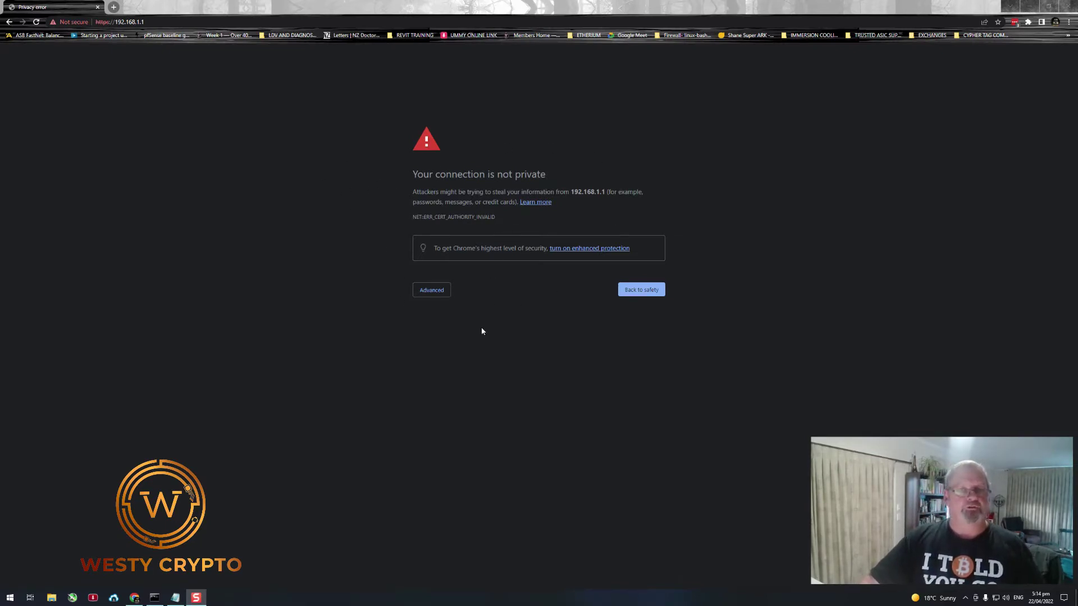
# - Bypass the certificate warning via Advanced and log in as root with its password
pyautogui.click(431, 291)
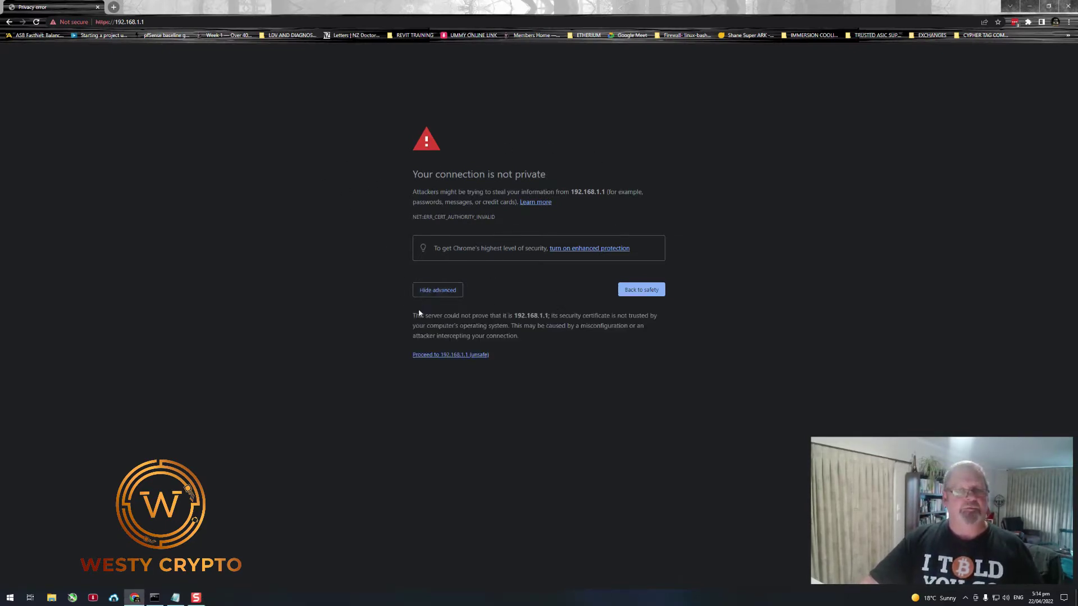
pyautogui.click(446, 355)
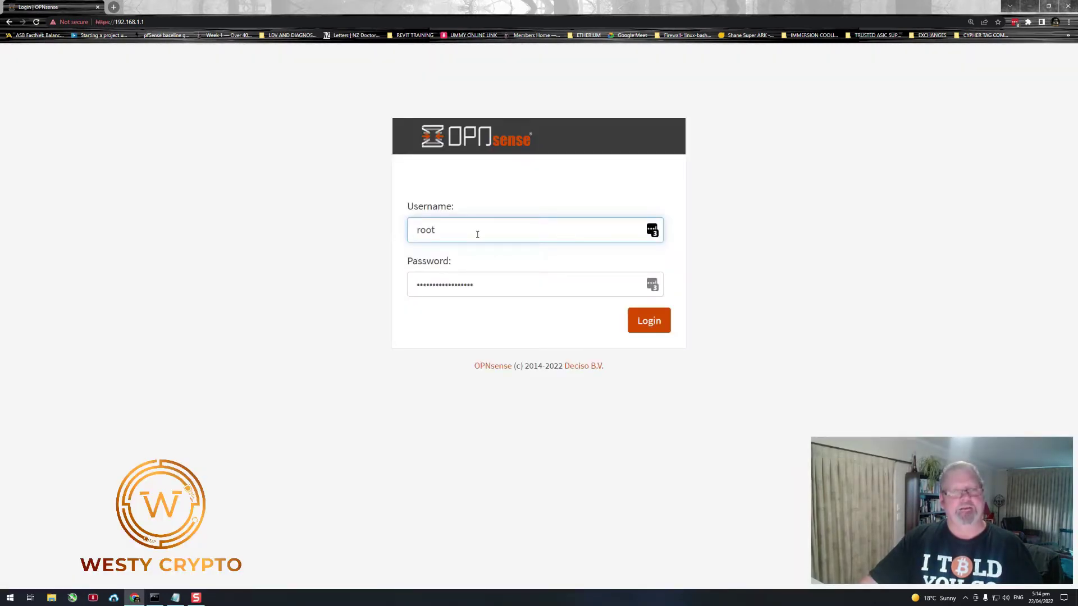
pyautogui.press('Tab')
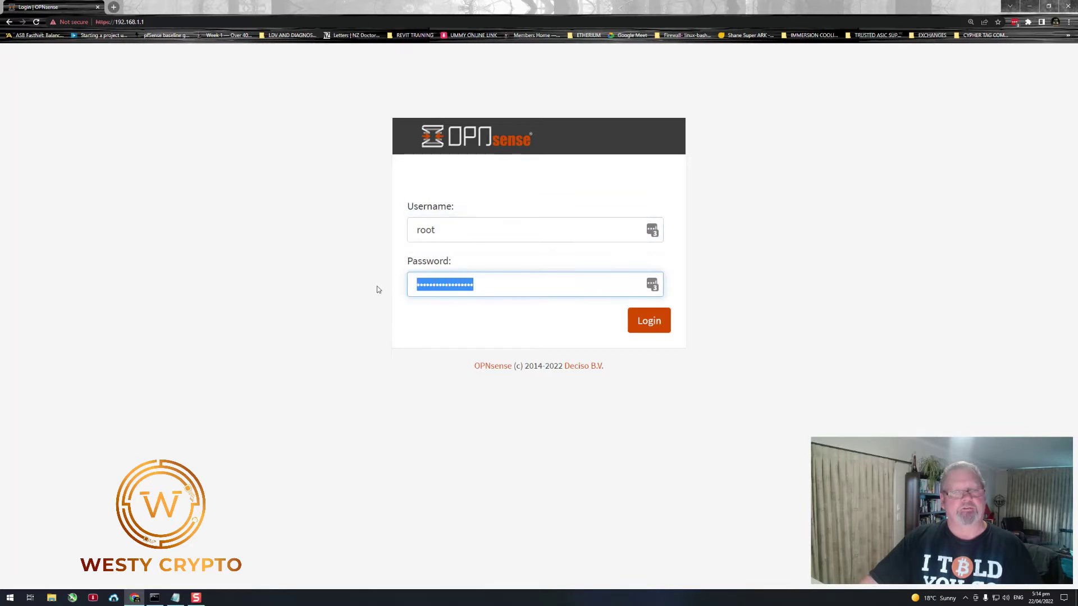
pyautogui.write('opn')
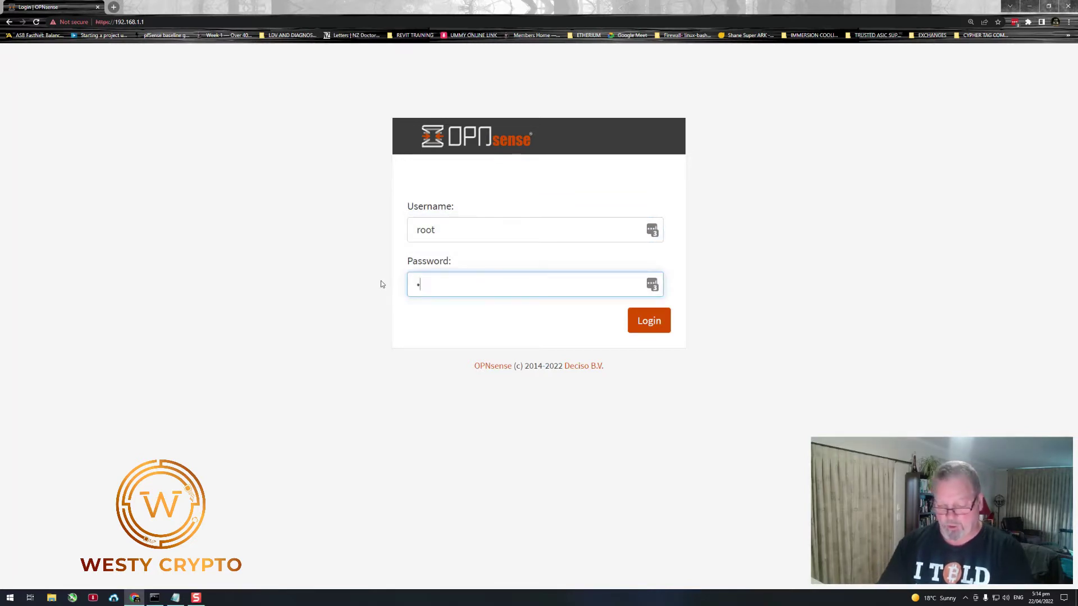
pyautogui.write('sense')
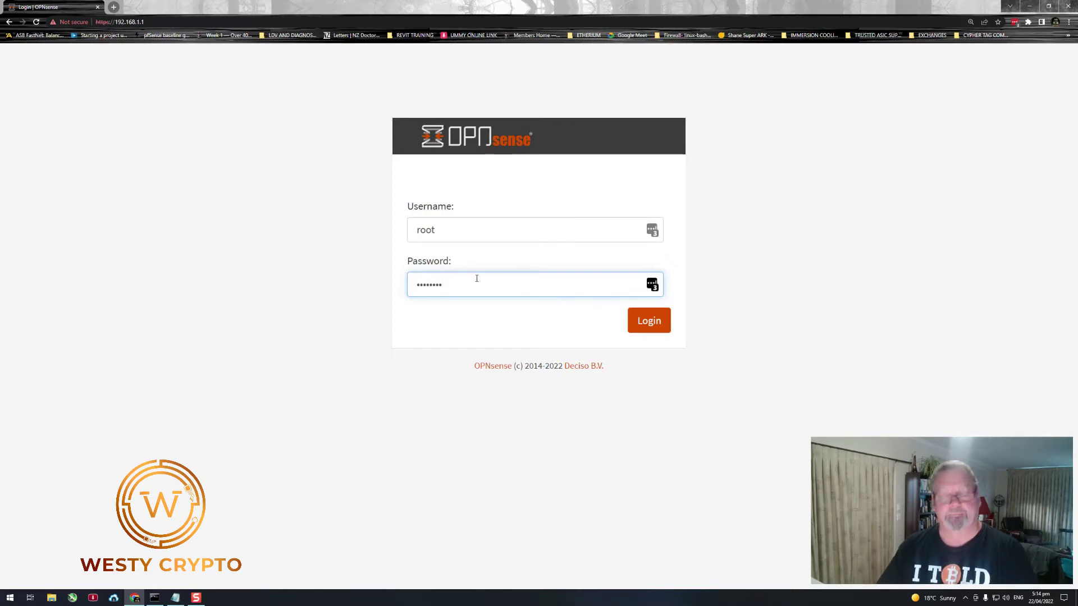
pyautogui.press('Return')
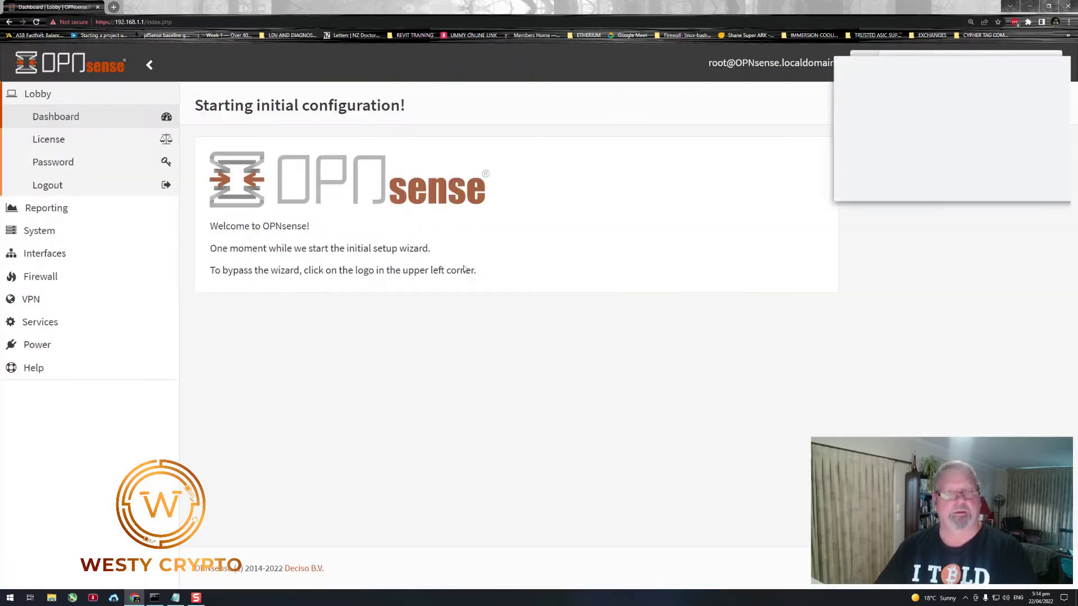
# - Dismiss the LastPass prompt and advance the setup wizard past general information
pyautogui.click(951, 185)
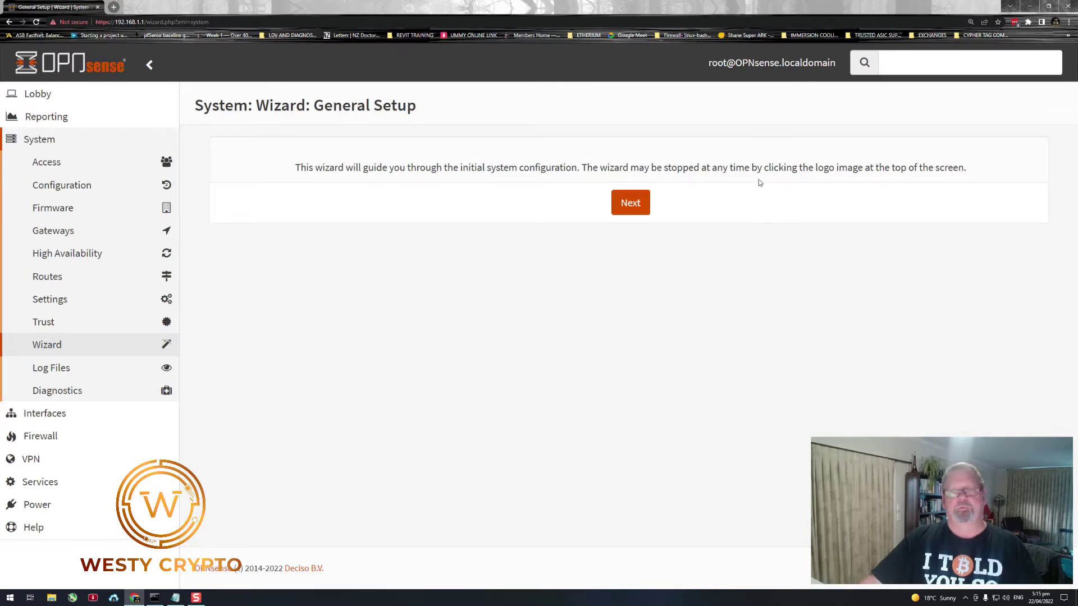
pyautogui.click(631, 204)
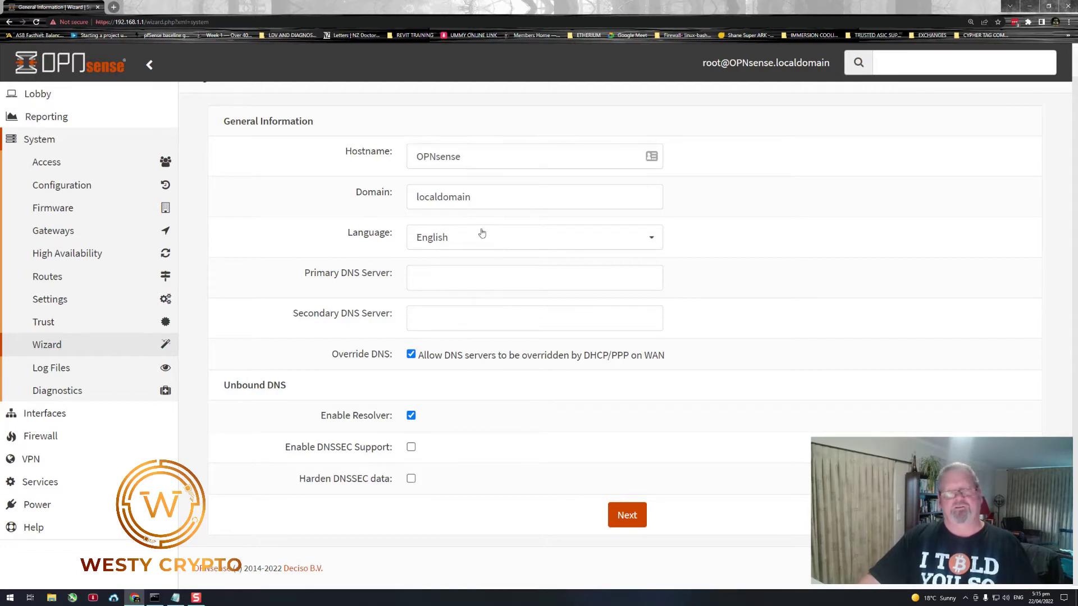
pyautogui.click(626, 517)
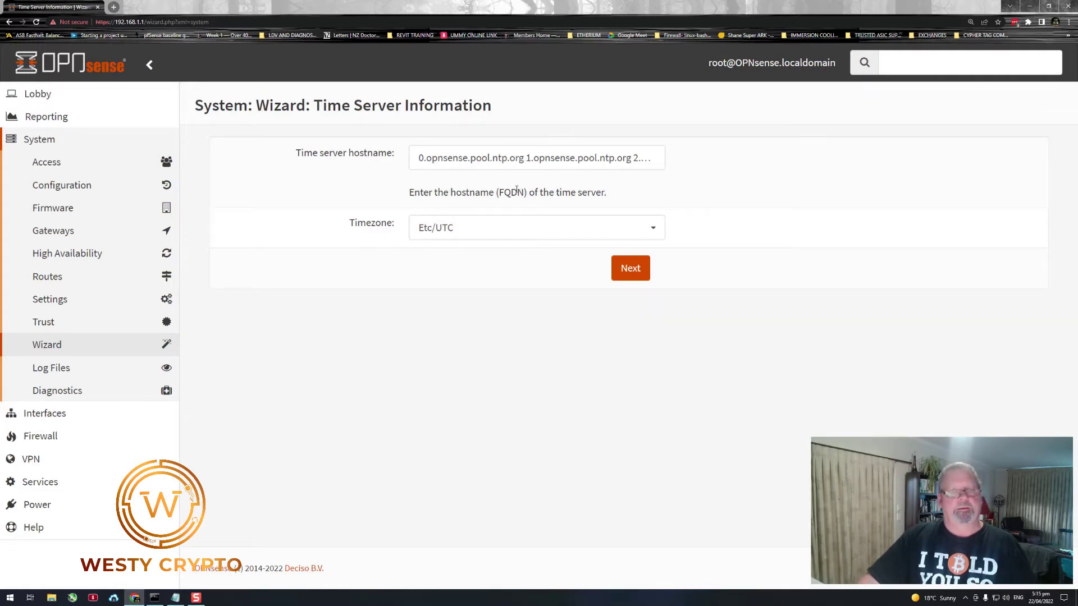
# - Set the wizard timezone to Pacific/Auckland and continue to the WAN page
pyautogui.click(653, 229)
pyautogui.scroll(-10, 551, 324)
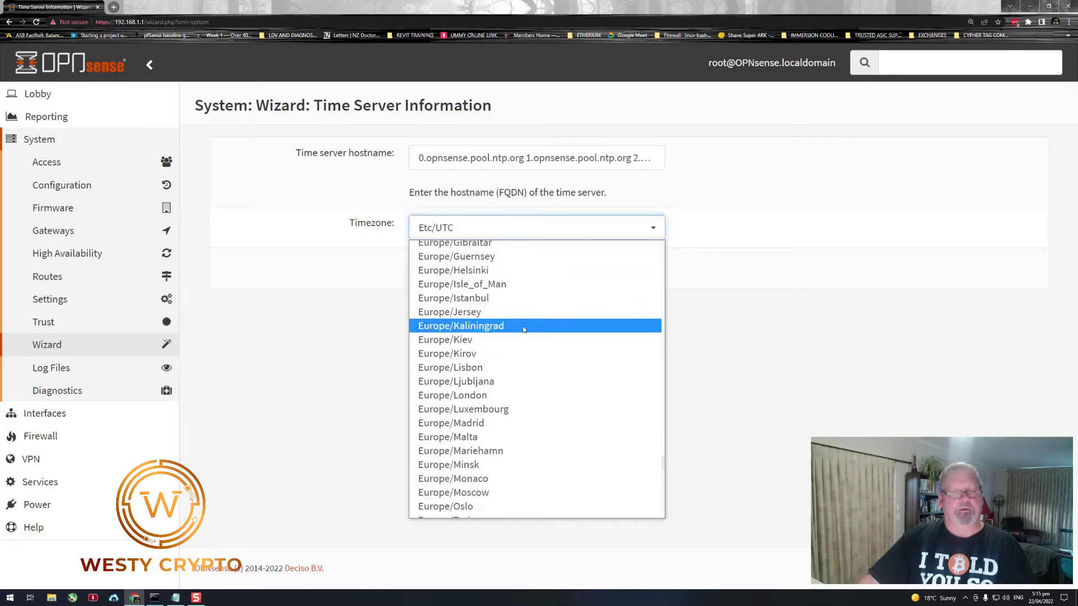
pyautogui.scroll(-15, 517, 330)
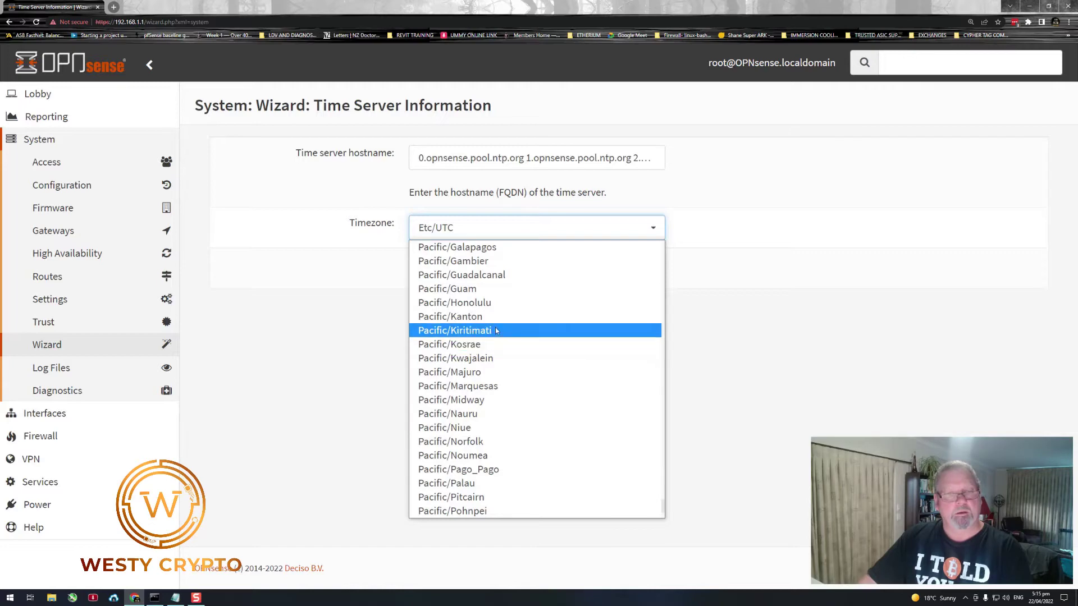
pyautogui.scroll(2, 497, 331)
pyautogui.scroll(2, 490, 322)
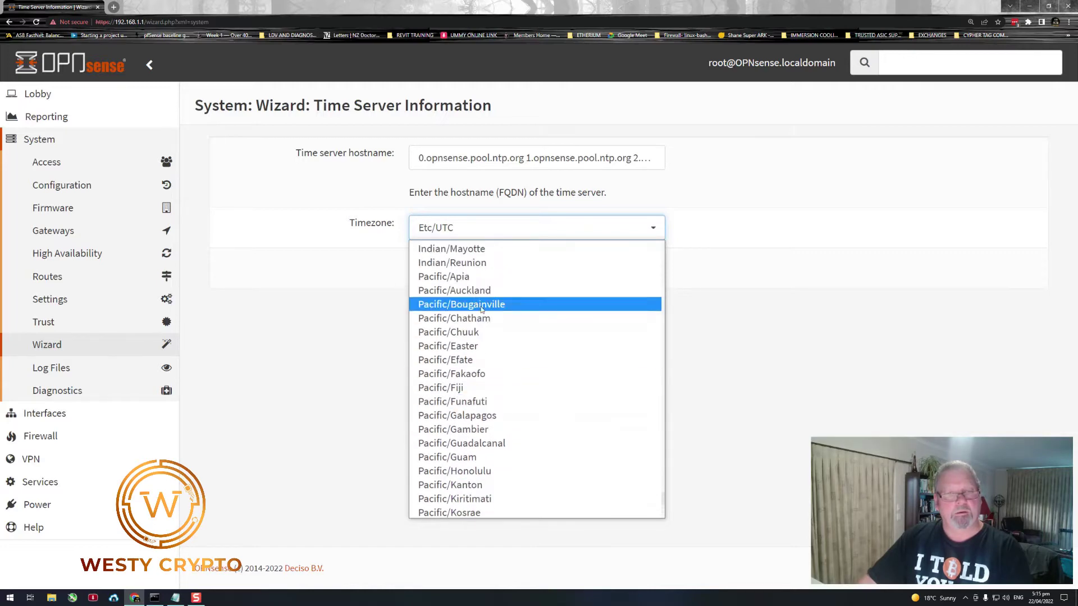
pyautogui.click(478, 289)
pyautogui.click(630, 268)
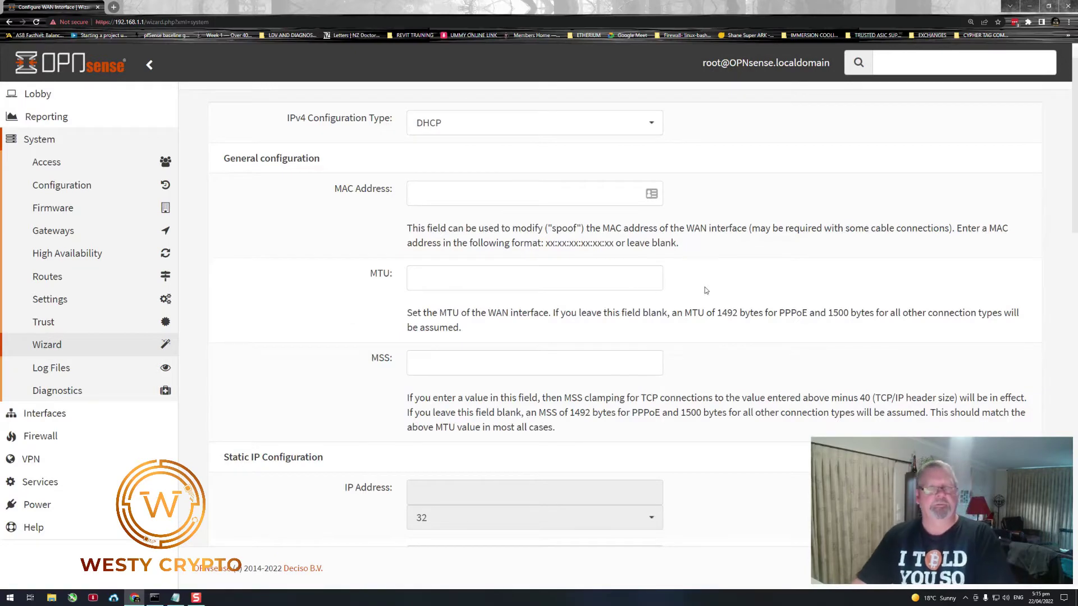
# - Accept the default WAN, LAN and root password pages, then reload the configuration
pyautogui.scroll(-15, 702, 288)
pyautogui.scroll(-3, 638, 414)
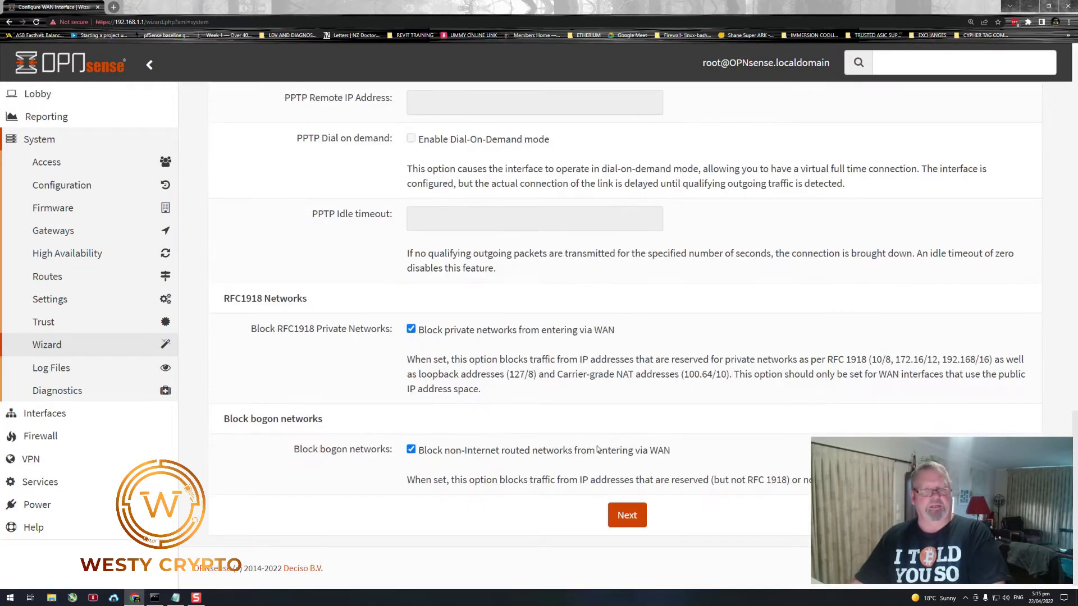
pyautogui.click(628, 513)
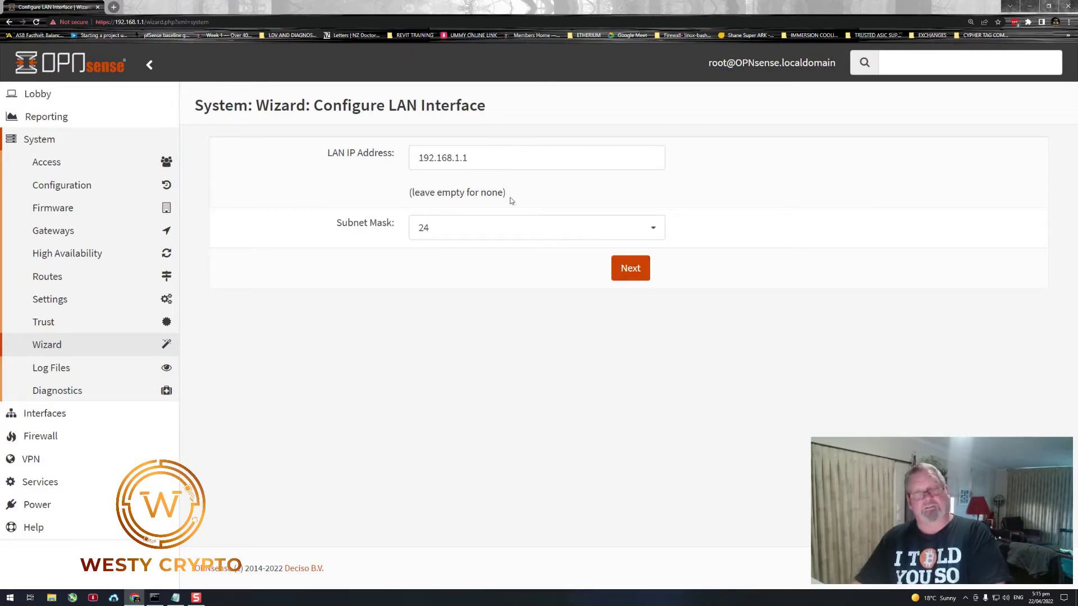
pyautogui.click(630, 275)
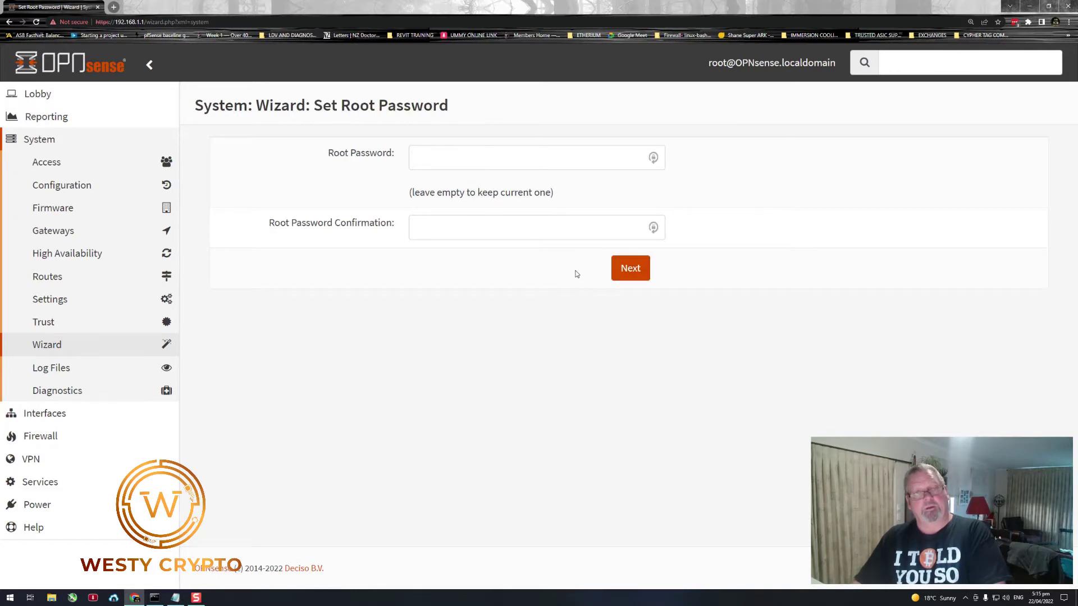
pyautogui.click(621, 275)
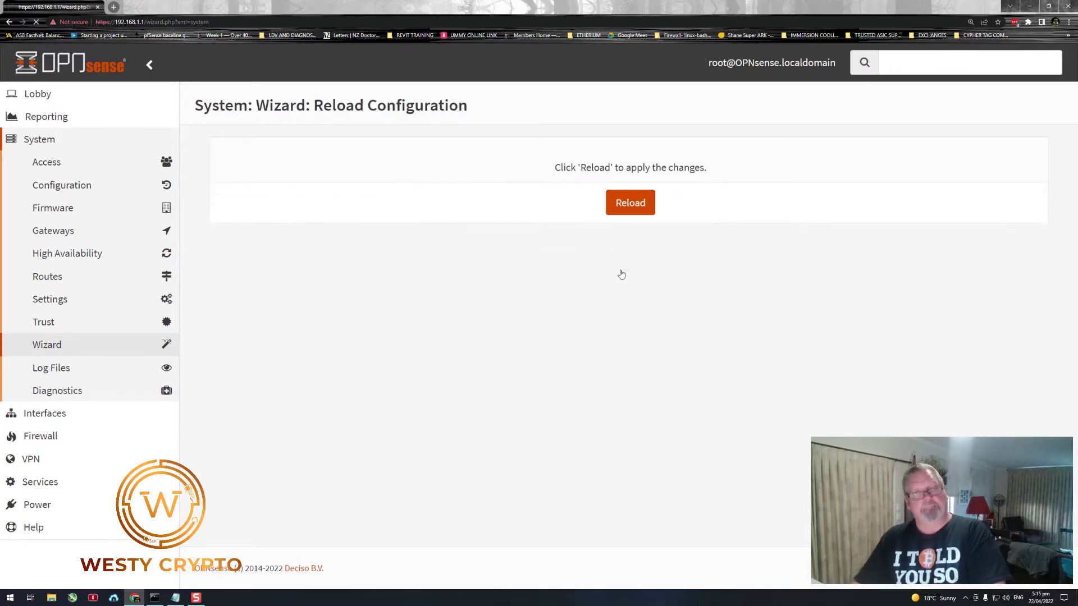
pyautogui.click(630, 203)
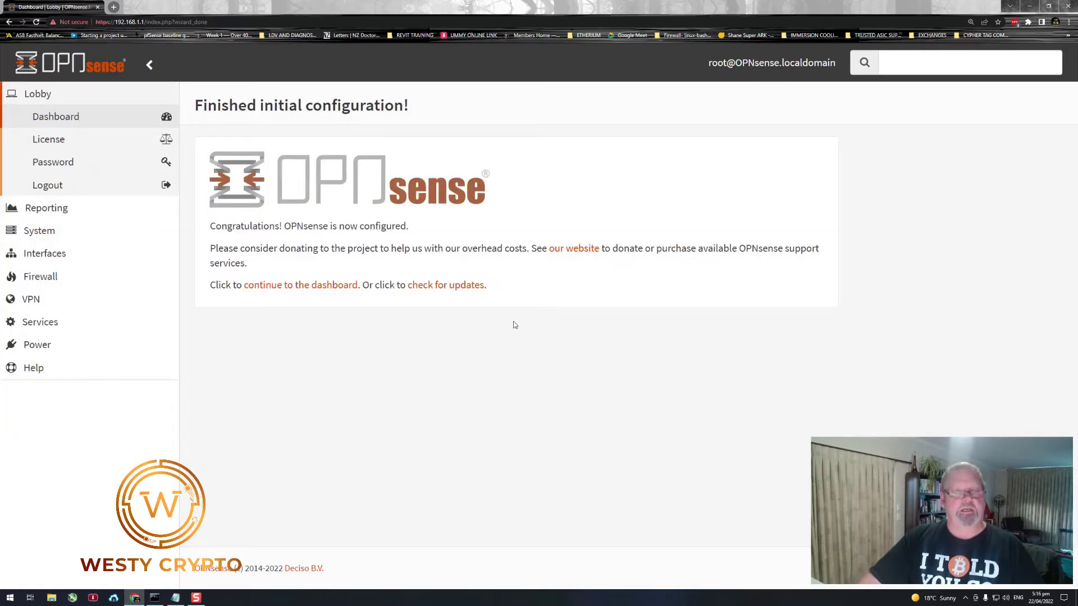
pyautogui.click(293, 287)
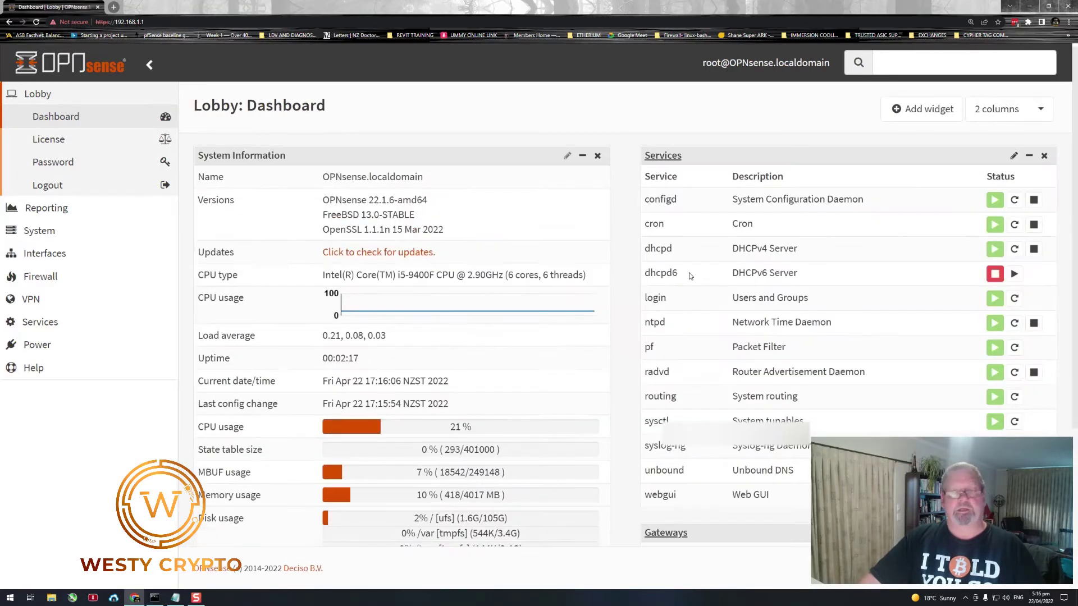
pyautogui.scroll(-4, 562, 348)
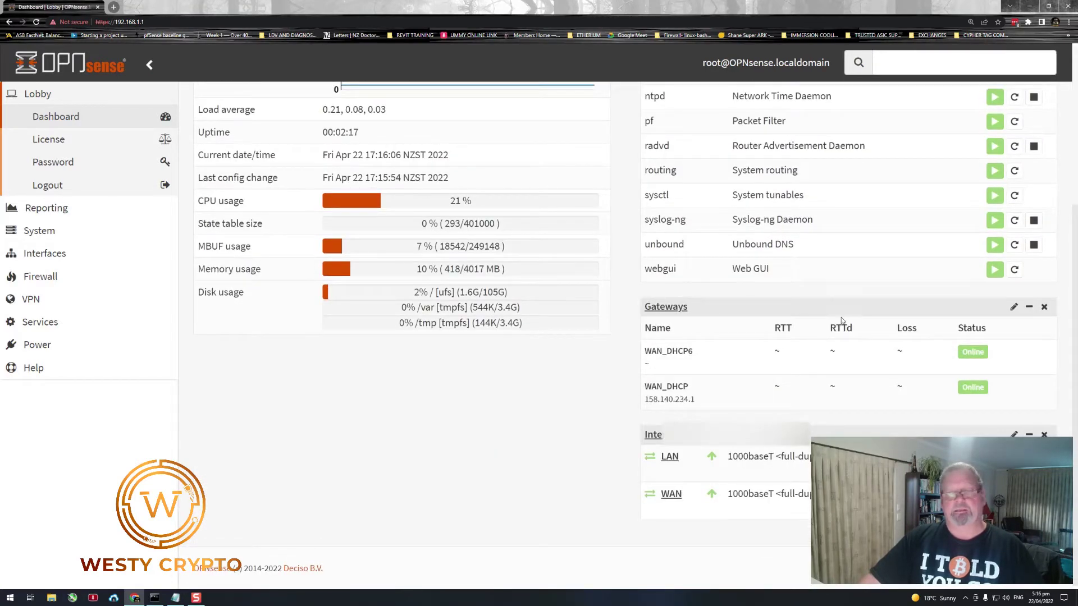
pyautogui.moveTo(640, 355); pyautogui.dragTo(707, 357)
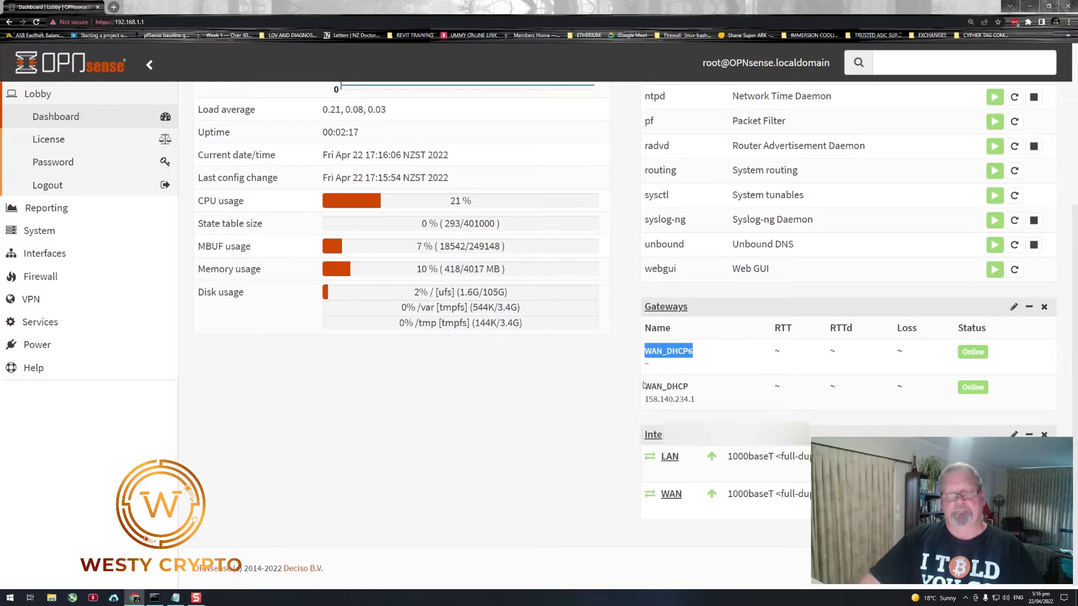
pyautogui.moveTo(644, 387); pyautogui.dragTo(708, 396)
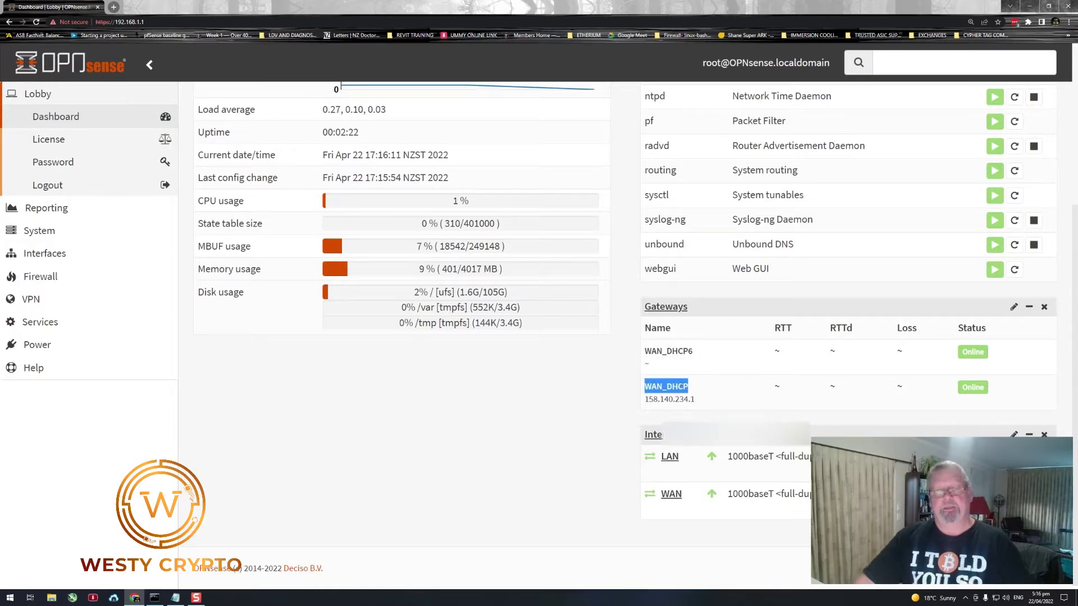
pyautogui.moveTo(699, 400); pyautogui.dragTo(642, 402)
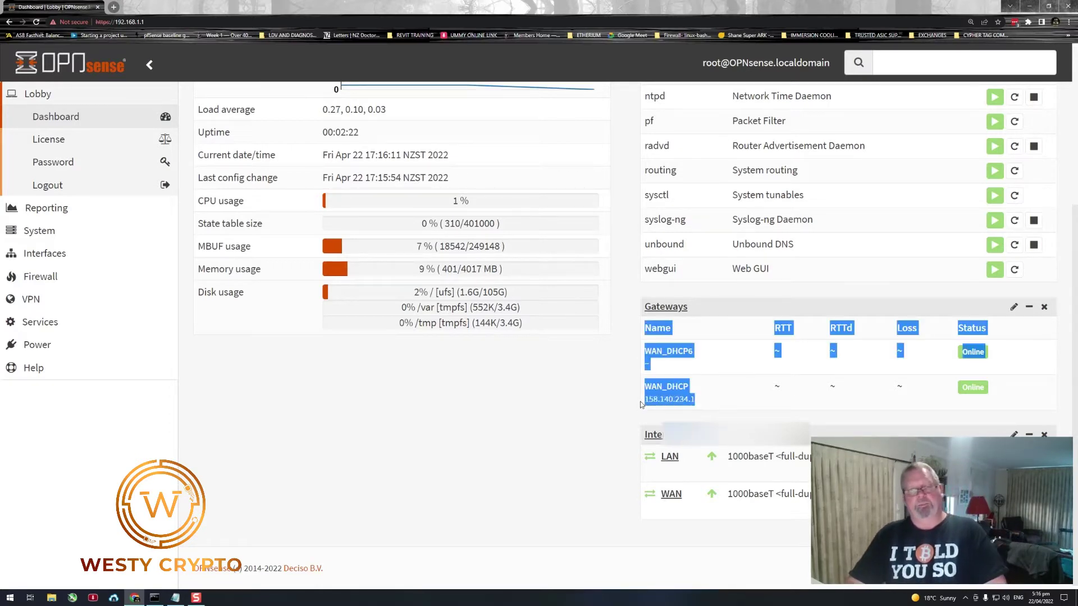
pyautogui.click(692, 398)
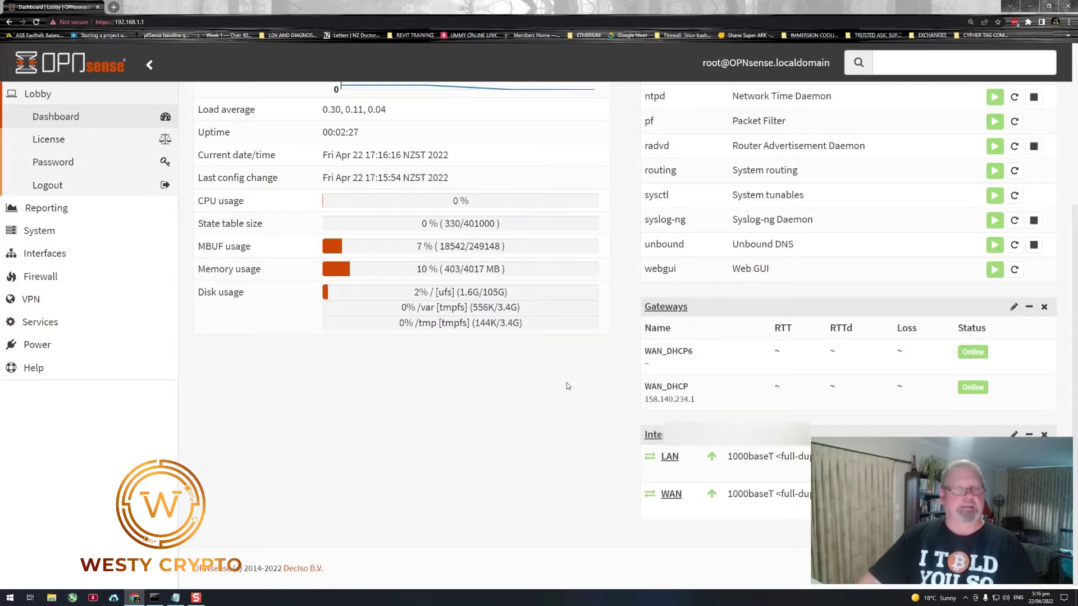
pyautogui.scroll(4, 550, 355)
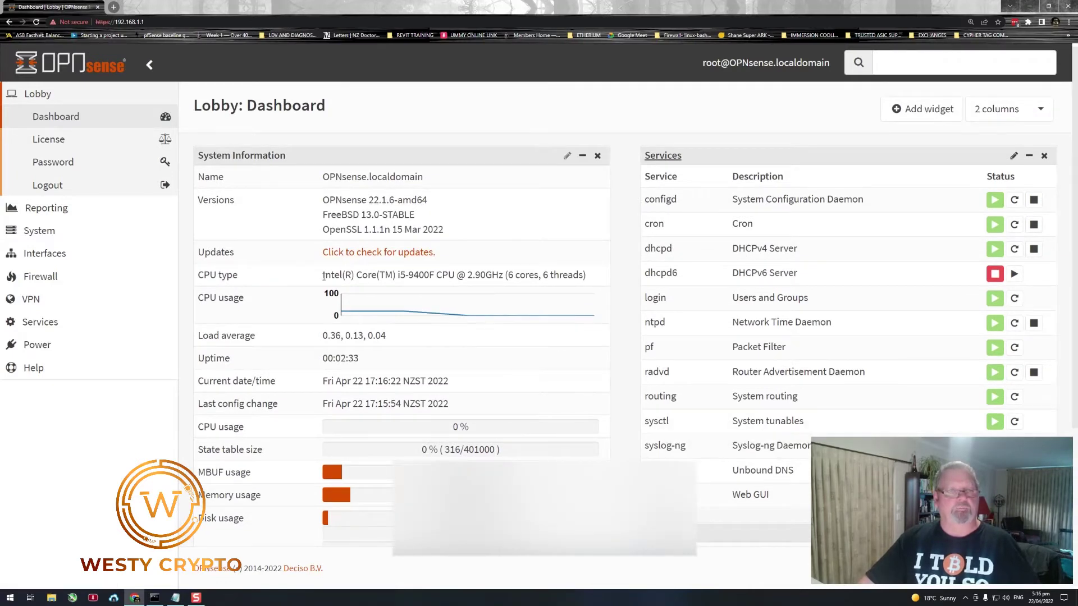
pyautogui.moveTo(323, 275); pyautogui.dragTo(594, 280)
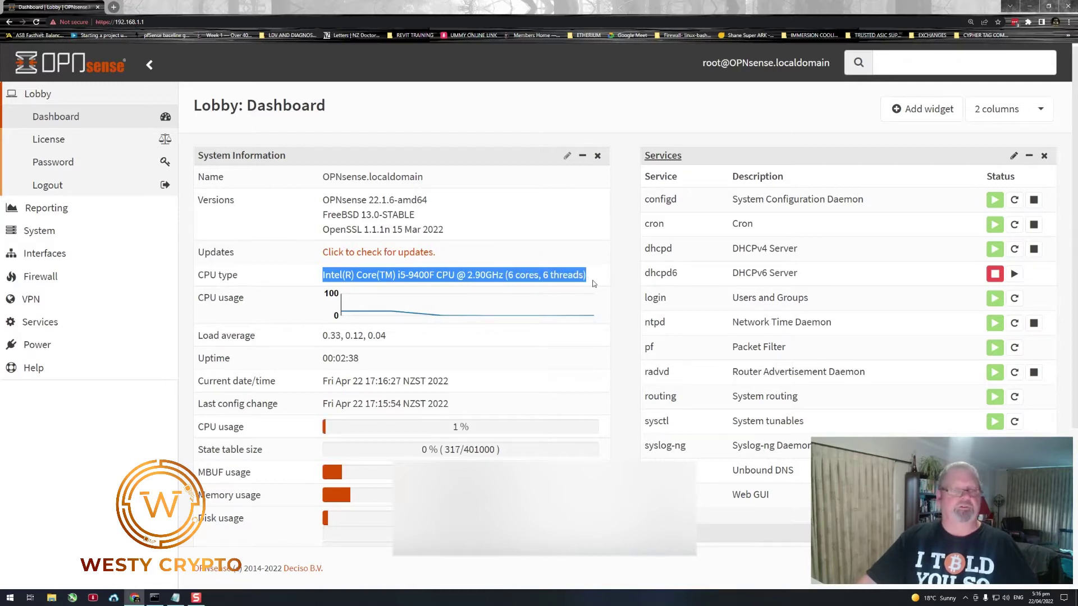
pyautogui.click(490, 340)
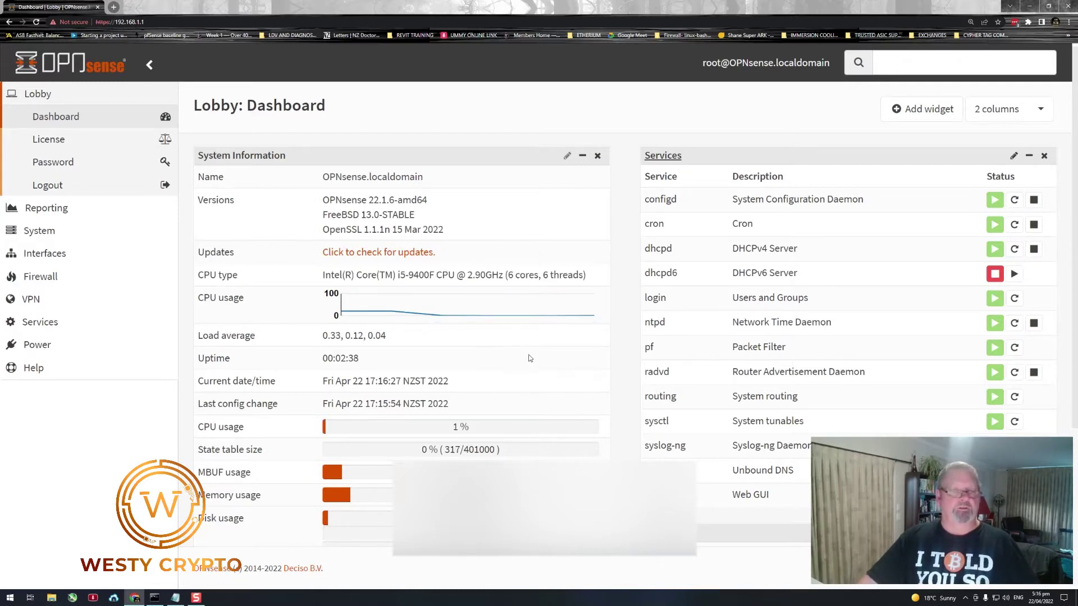
pyautogui.scroll(-1, 528, 352)
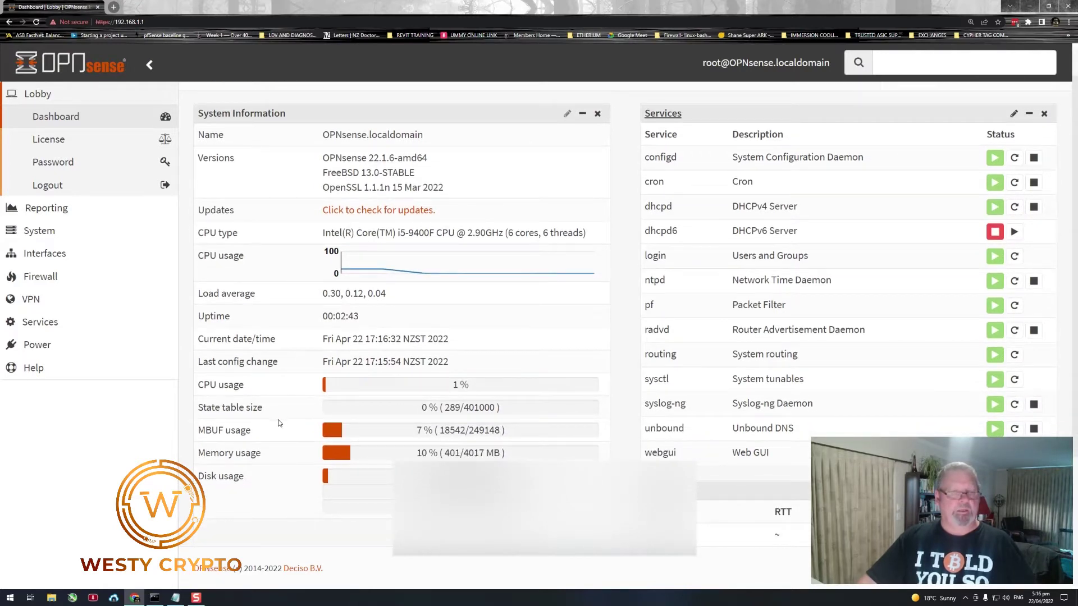
pyautogui.doubleClick(483, 453)
pyautogui.tripleClick(536, 440)
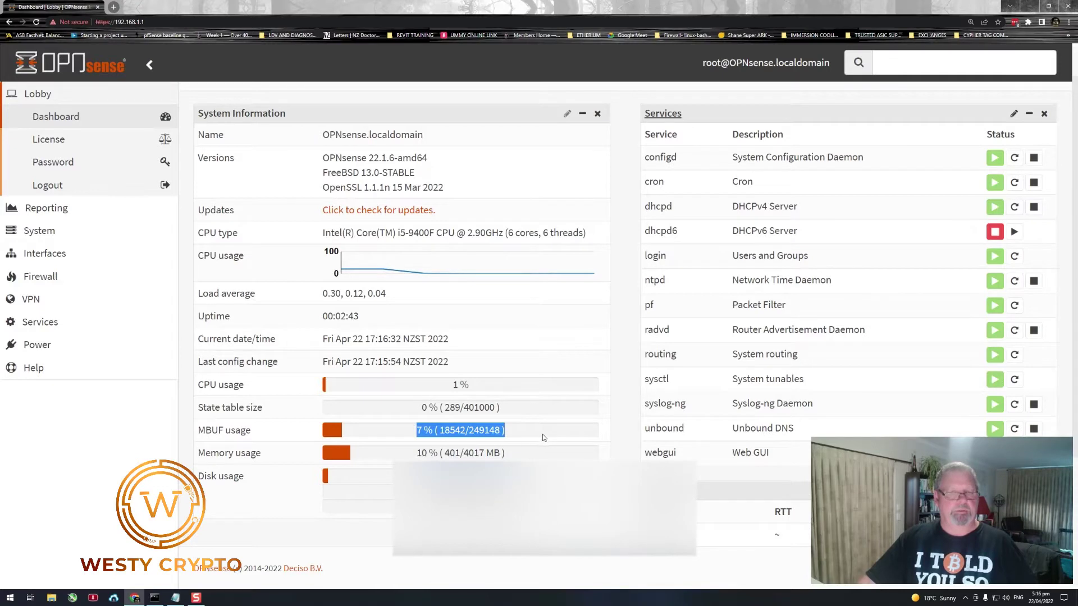
pyautogui.scroll(-2, 466, 440)
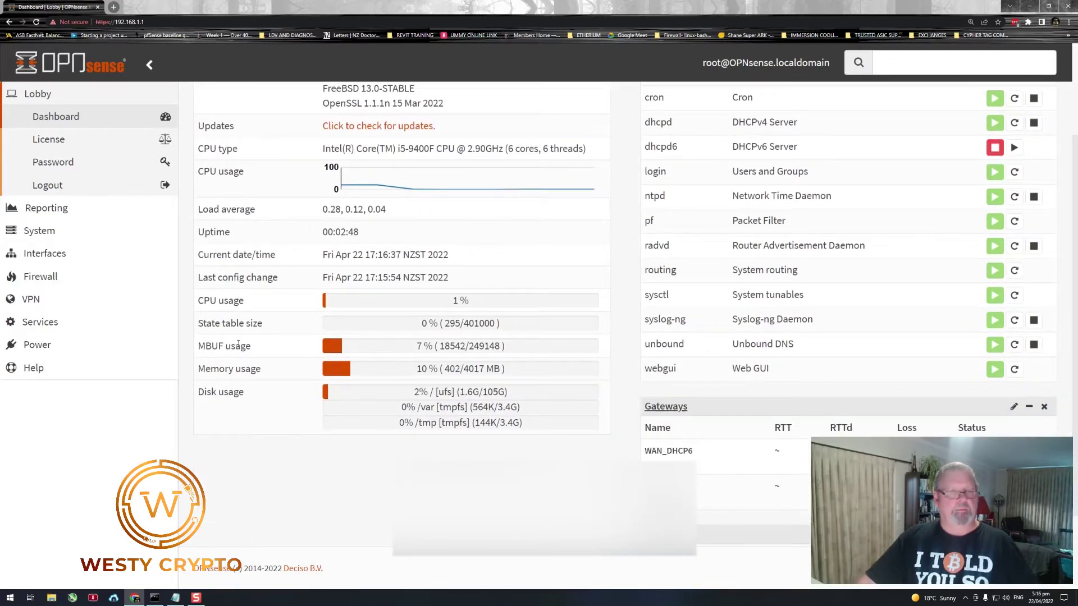
pyautogui.moveTo(255, 350); pyautogui.dragTo(196, 355)
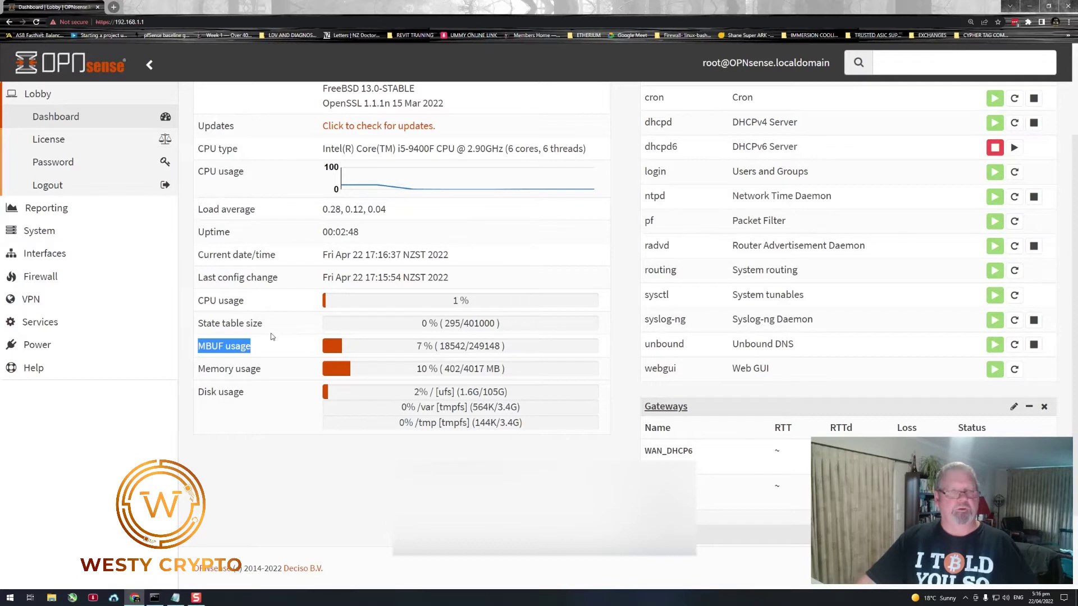
pyautogui.moveTo(271, 336); pyautogui.dragTo(208, 337)
pyautogui.click(241, 327)
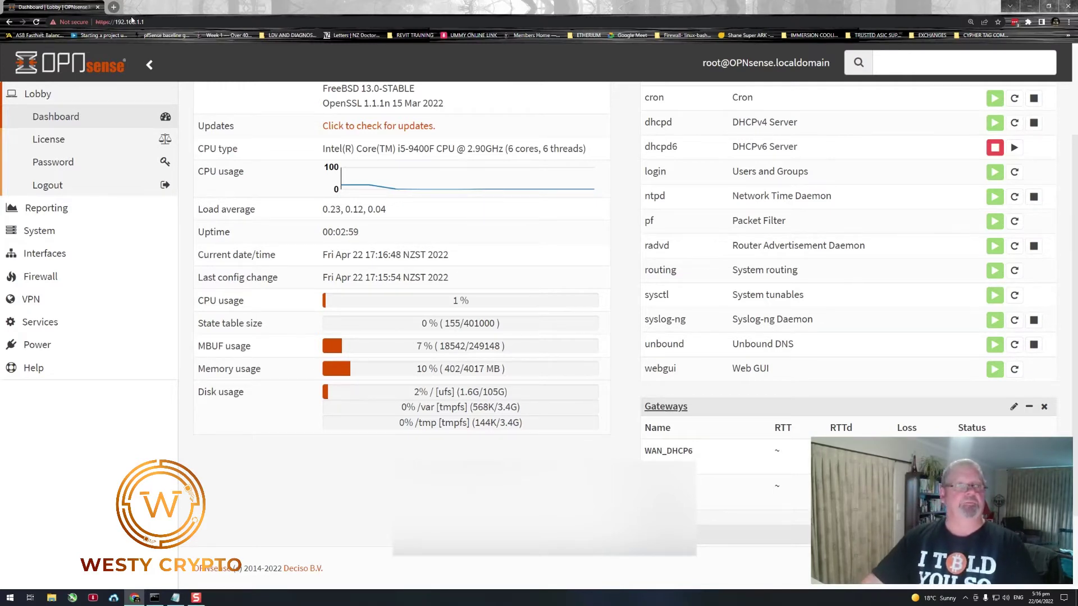
pyautogui.click(115, 8)
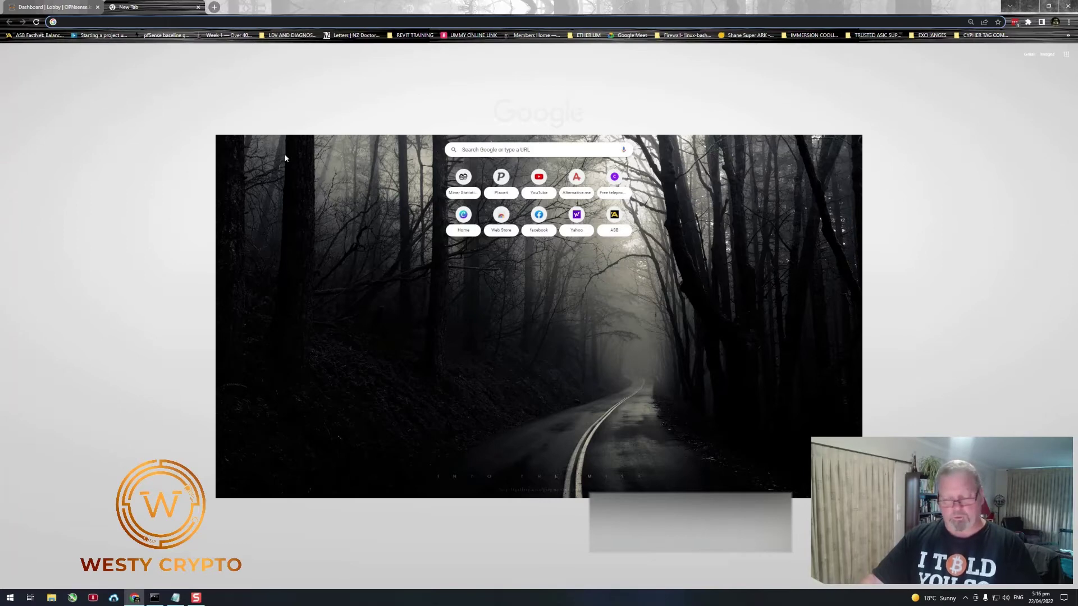
pyautogui.click(197, 7)
pyautogui.scroll(3, 267, 225)
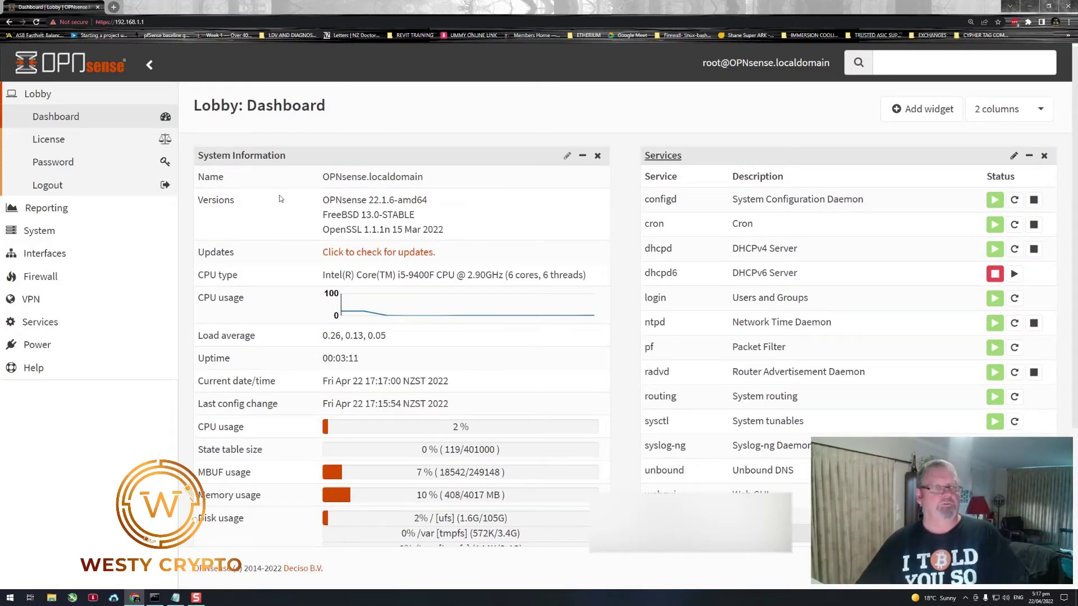
# - Go to System > Access > Users and start adding a new user
pyautogui.click(35, 231)
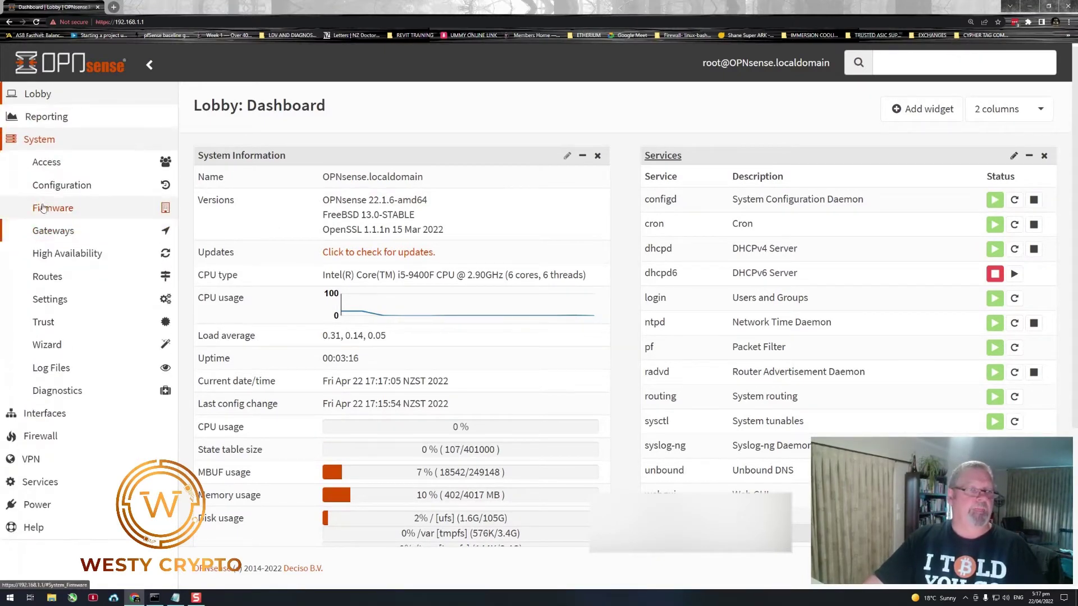
pyautogui.click(50, 167)
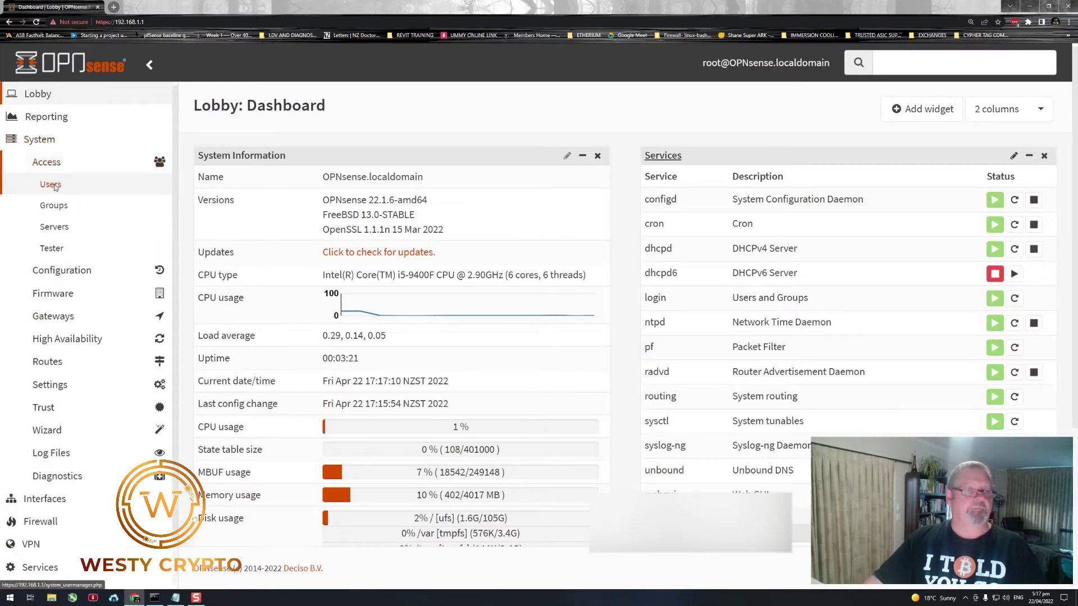
pyautogui.click(51, 185)
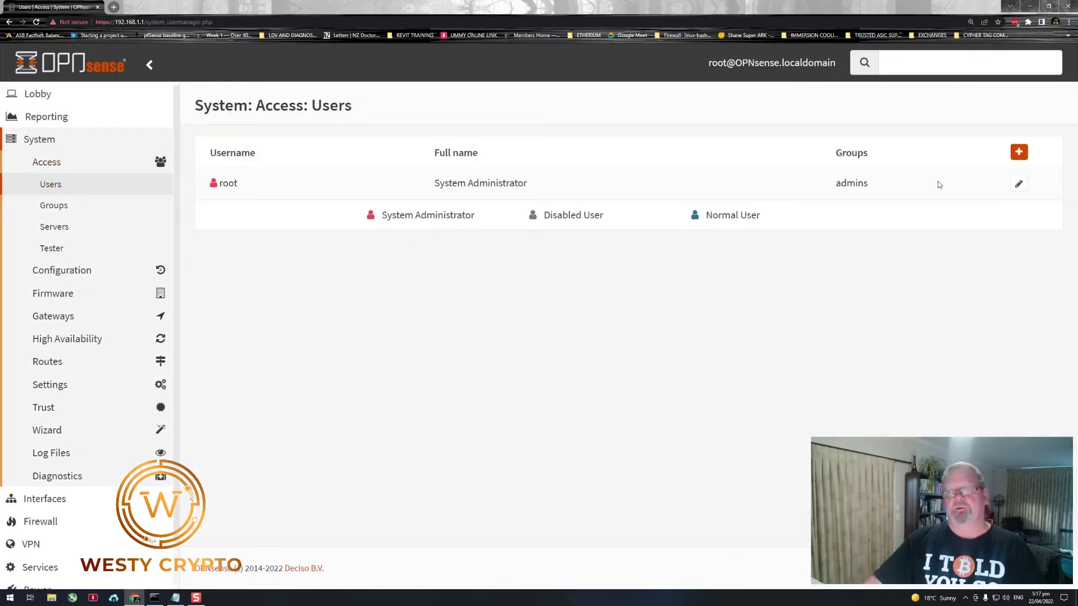
pyautogui.click(1019, 152)
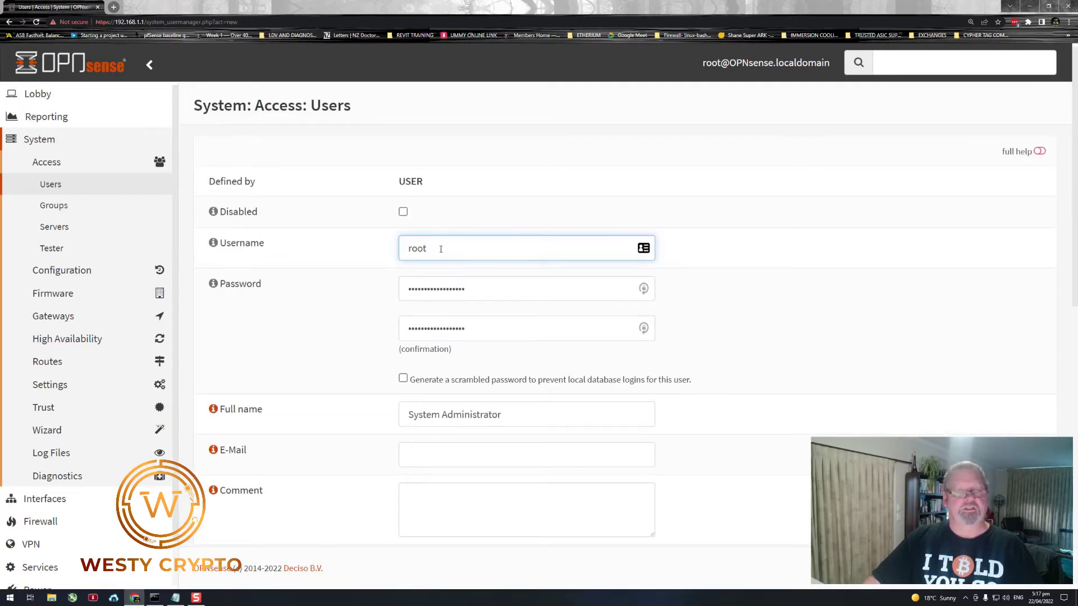
# - Replace the autofilled username with the new admin name and enter a confirmed password
pyautogui.moveTo(440, 249); pyautogui.dragTo(360, 247)
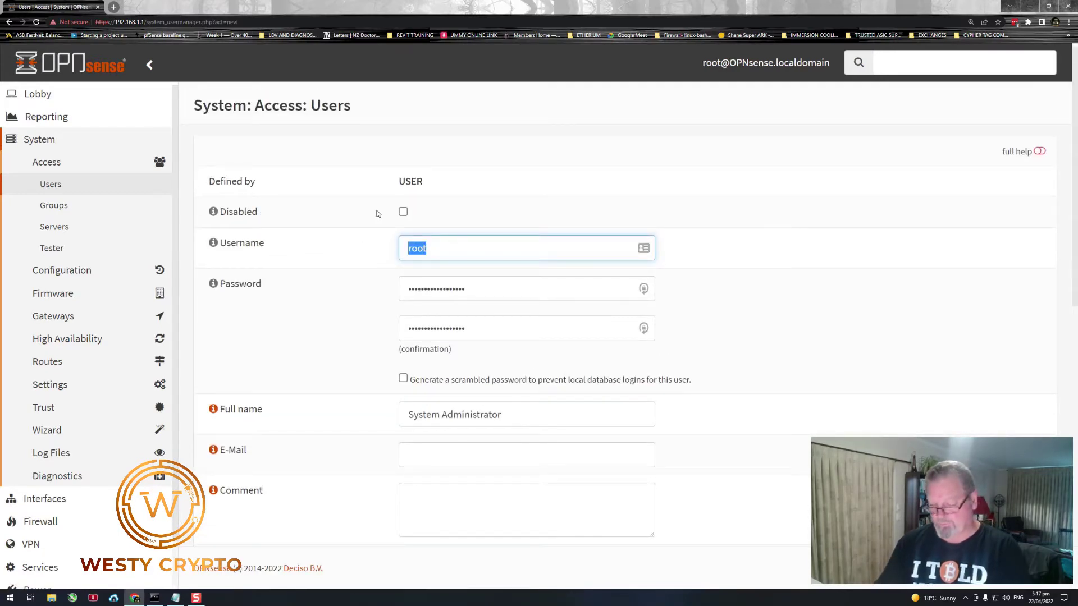
pyautogui.write('Westy')
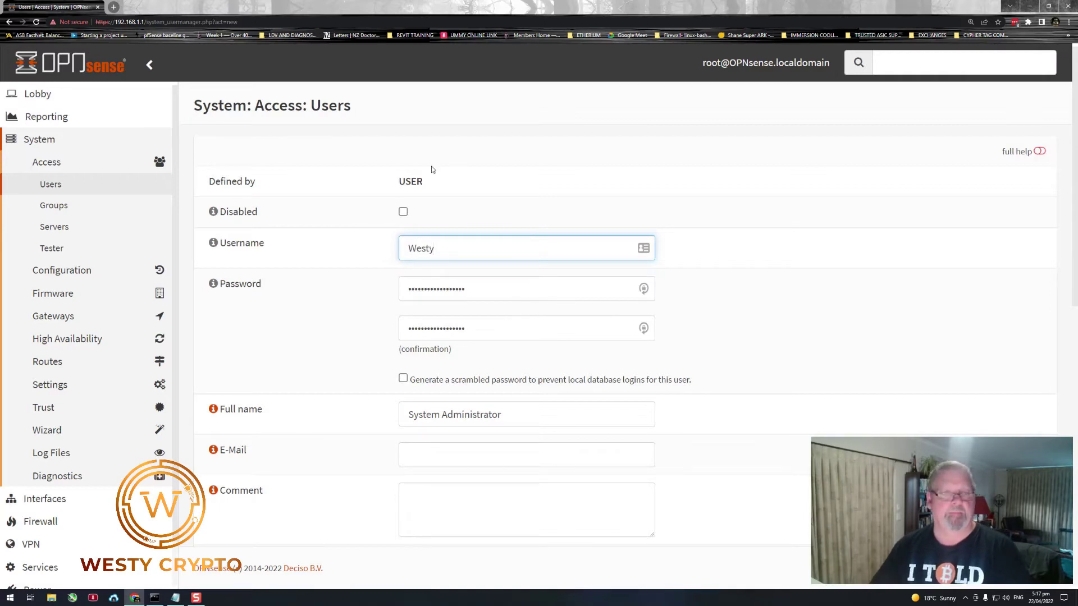
pyautogui.press('Tab')
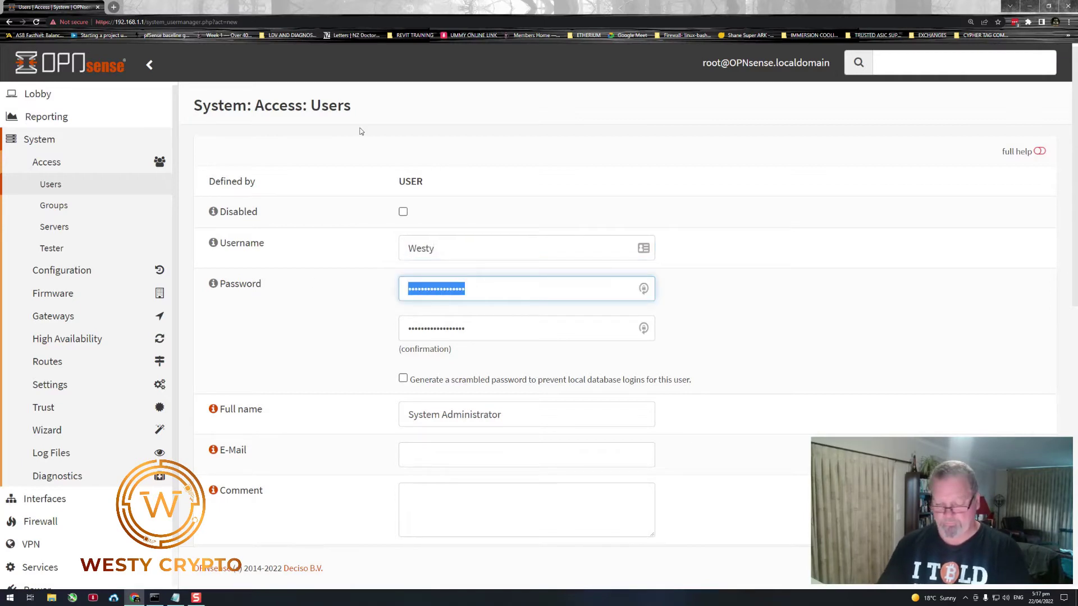
pyautogui.write('••••••')
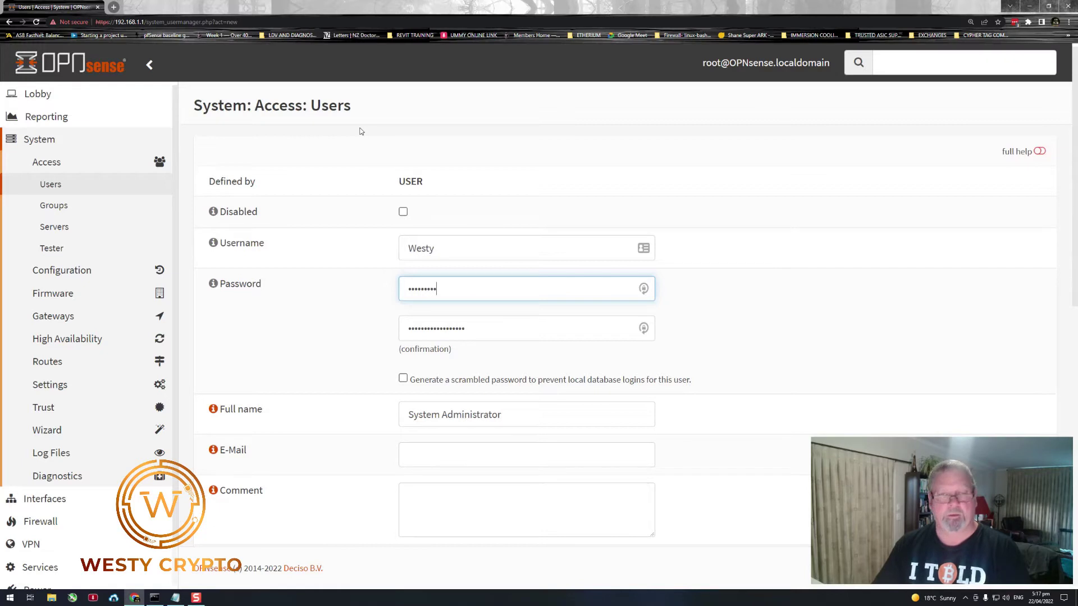
pyautogui.press('Tab')
pyautogui.write('••')
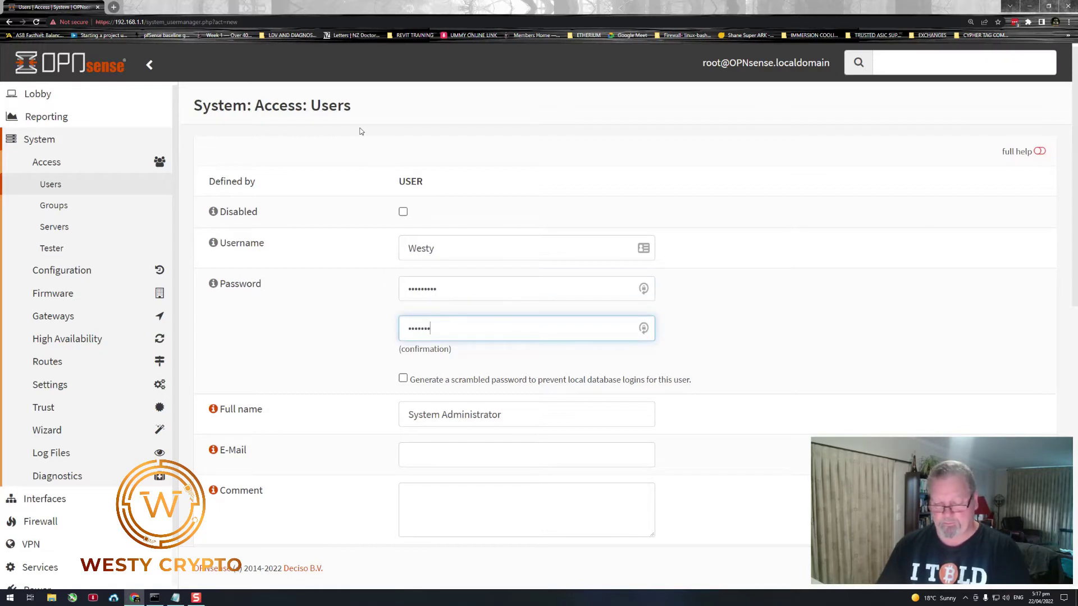
# - Move admins into the user's Member Of group list
pyautogui.scroll(-2, 506, 224)
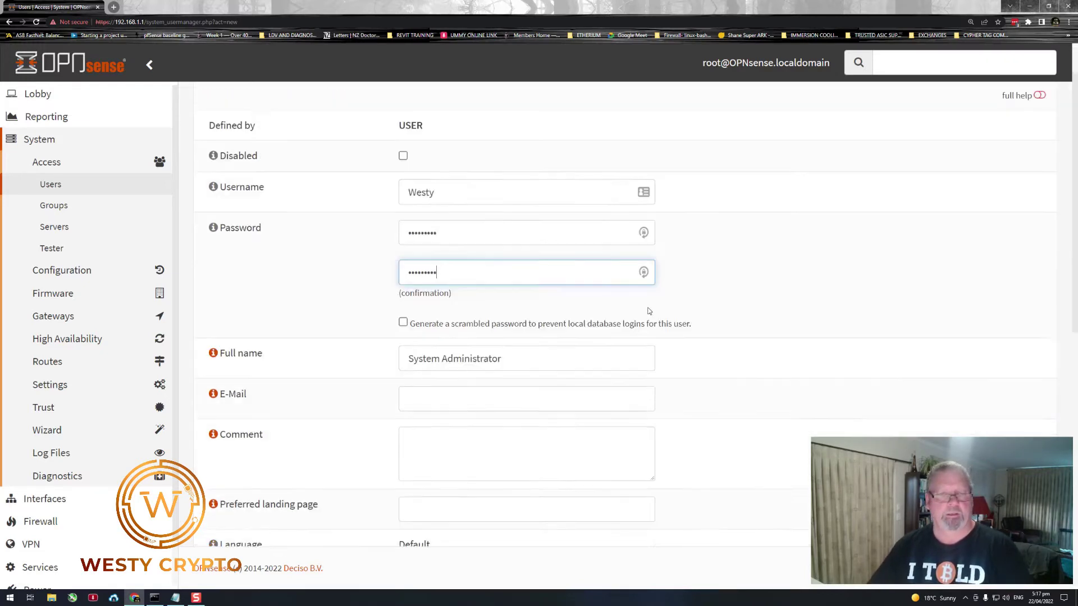
pyautogui.scroll(-2, 539, 286)
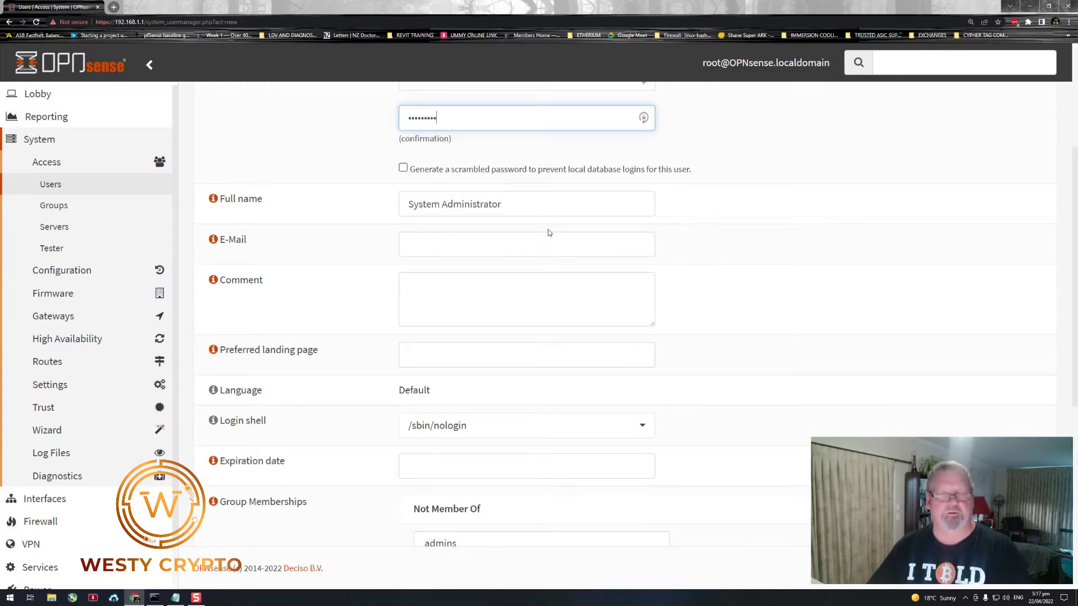
pyautogui.scroll(-4, 550, 231)
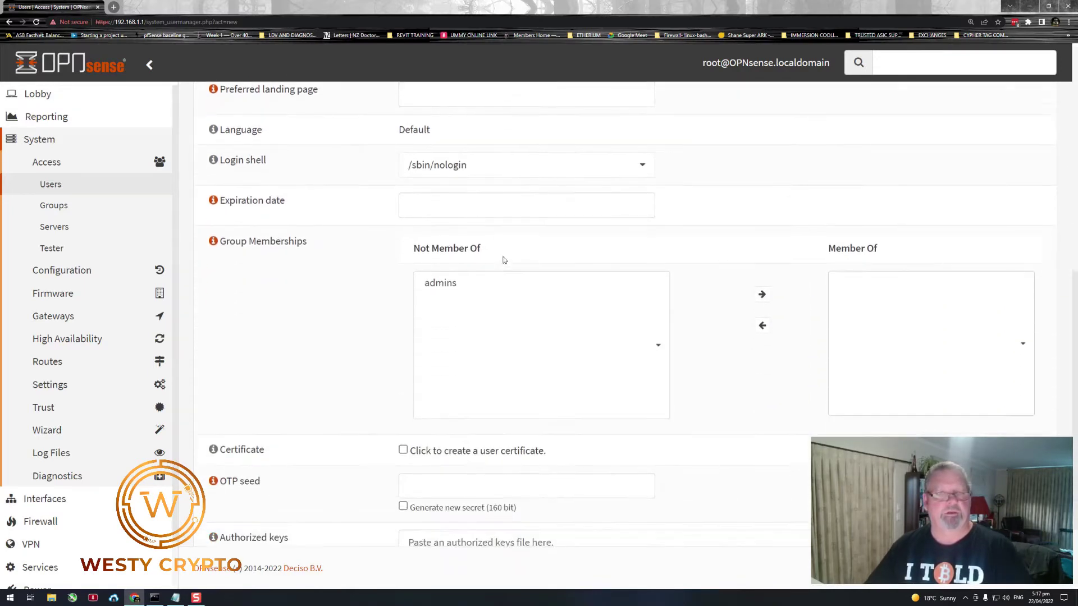
pyautogui.scroll(-1, 504, 260)
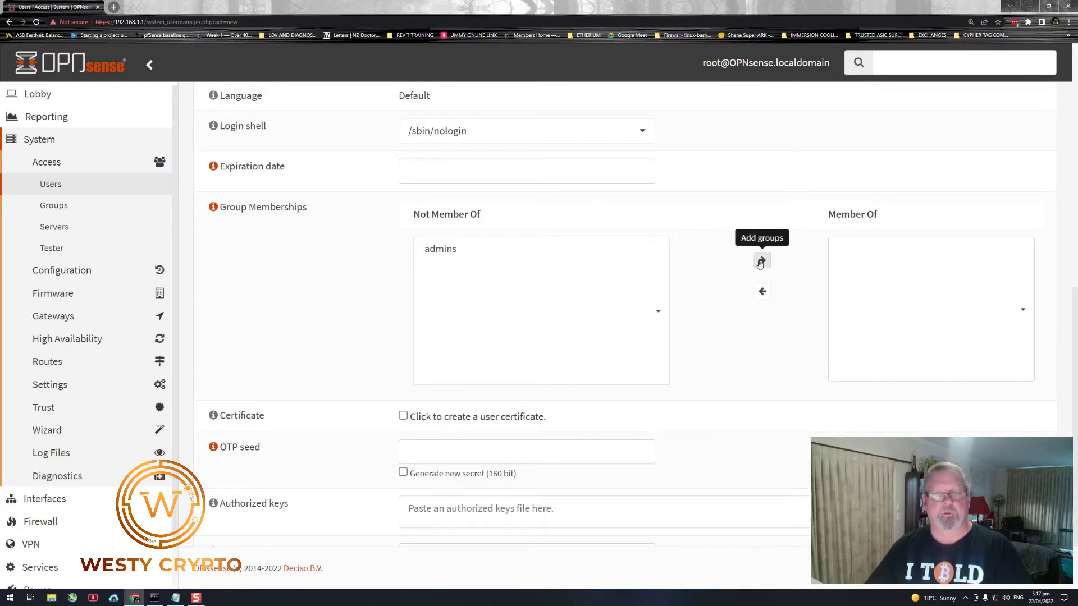
pyautogui.click(511, 251)
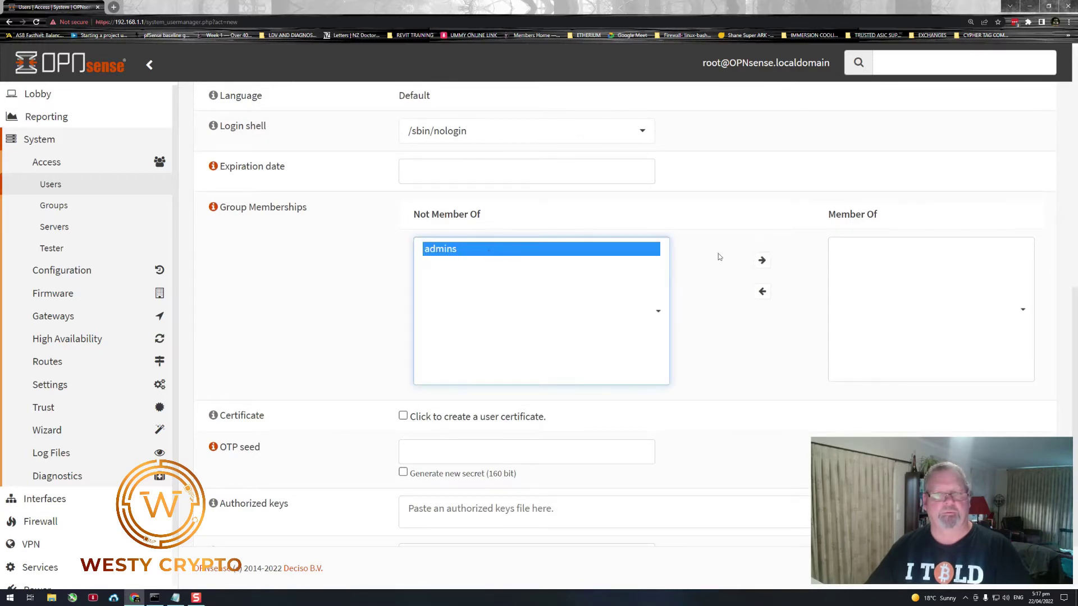
pyautogui.click(763, 261)
pyautogui.scroll(-2, 724, 344)
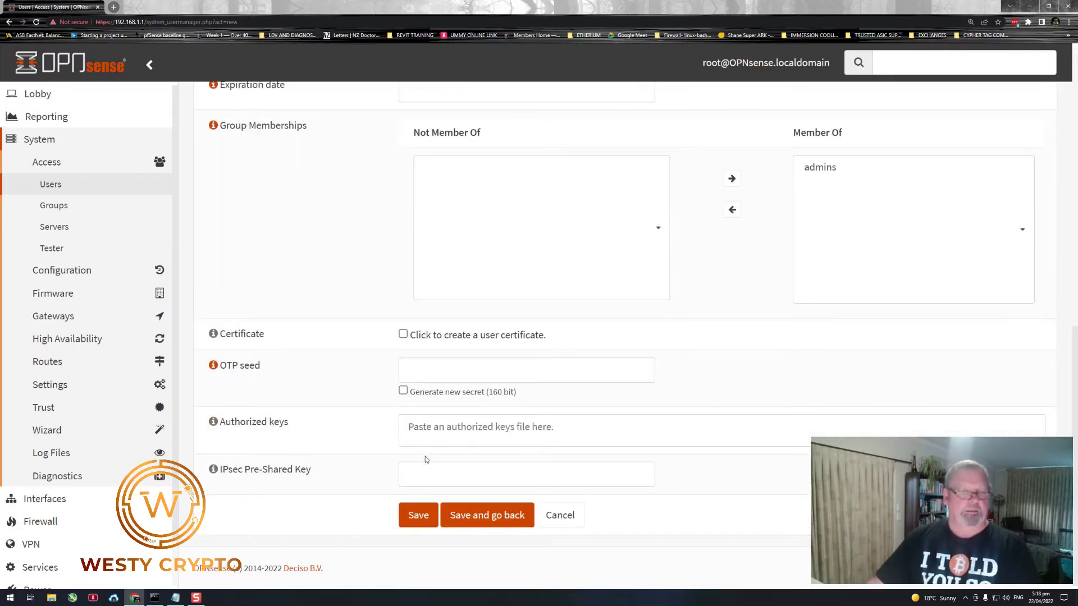
# - Save the new admin account and dismiss the LastPass save prompt
pyautogui.click(488, 521)
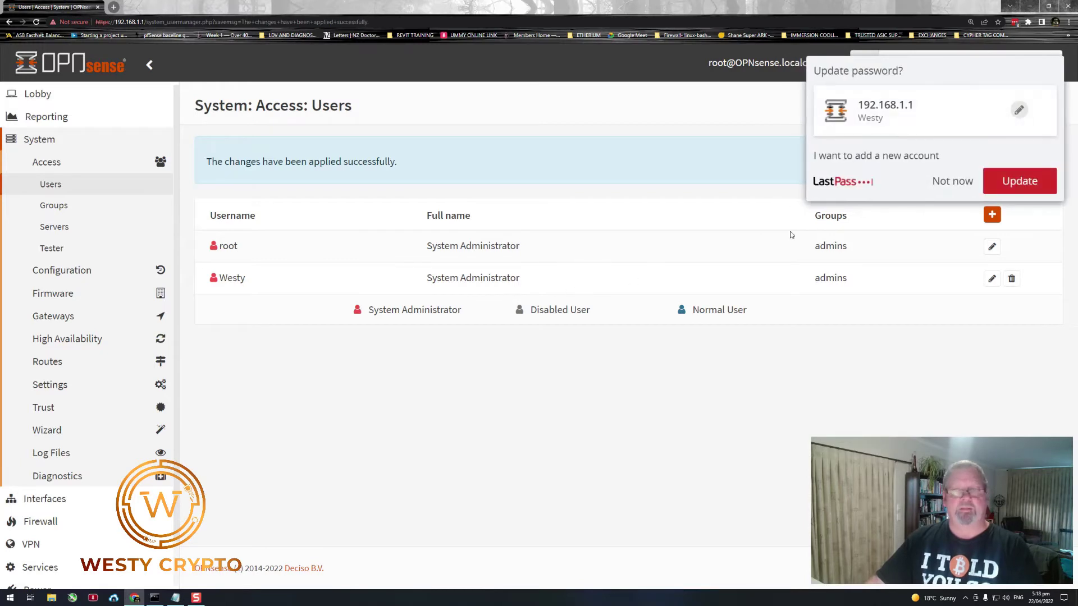
pyautogui.click(942, 188)
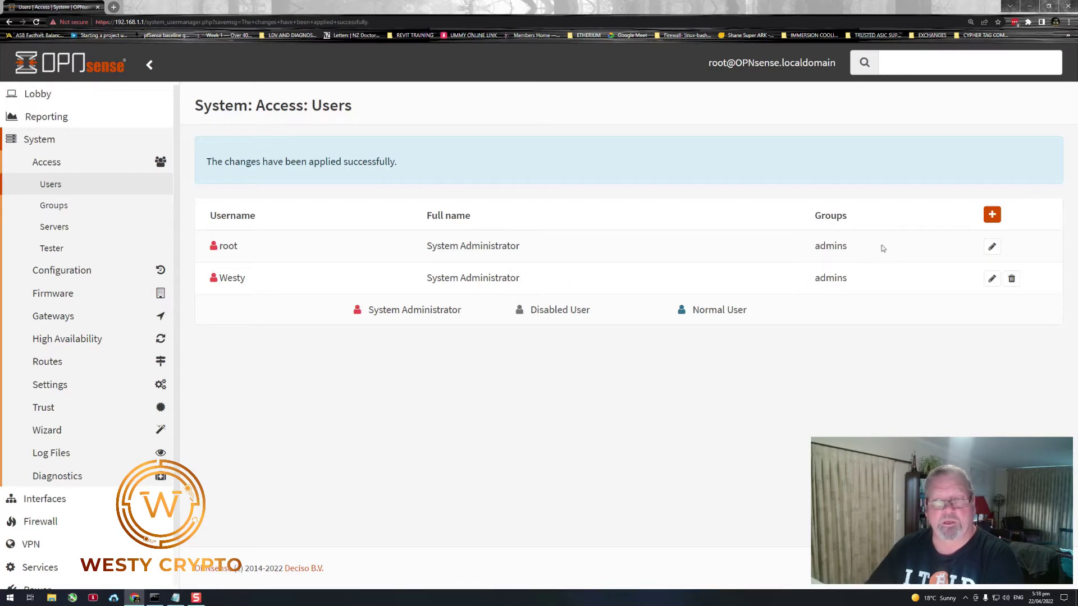
# - Try saving root with Disabled ticked, which fails with 'You cannot disable yourself'
pyautogui.click(992, 246)
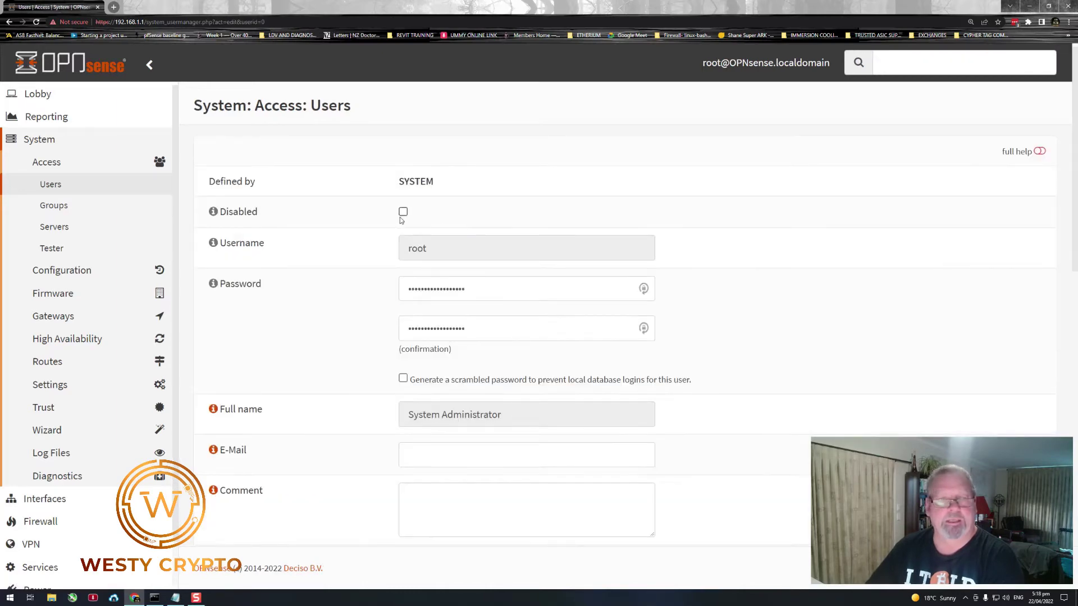
pyautogui.scroll(-10, 603, 210)
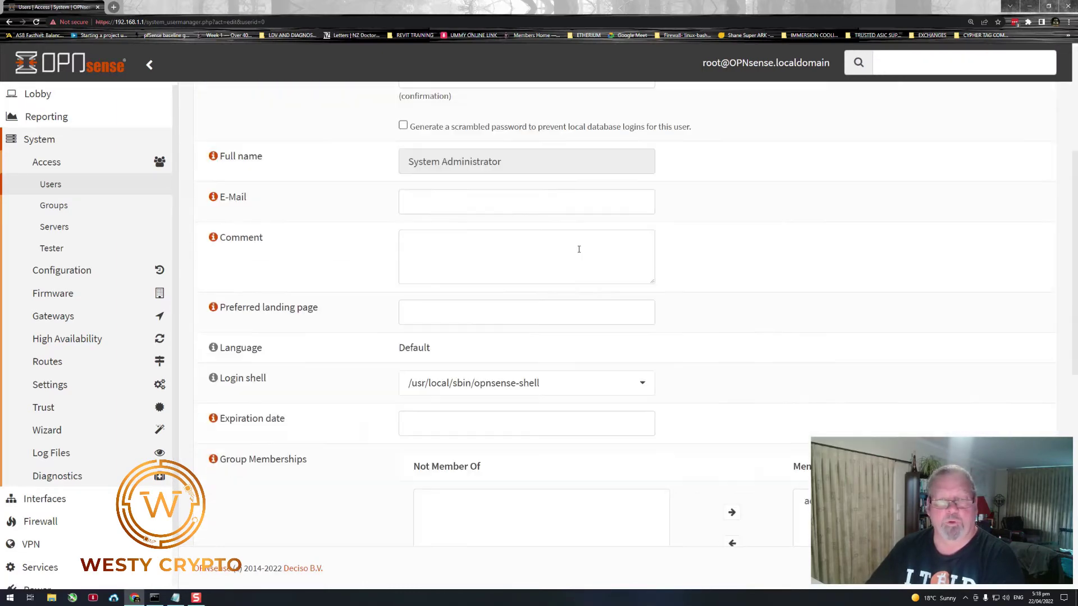
pyautogui.scroll(-3, 559, 369)
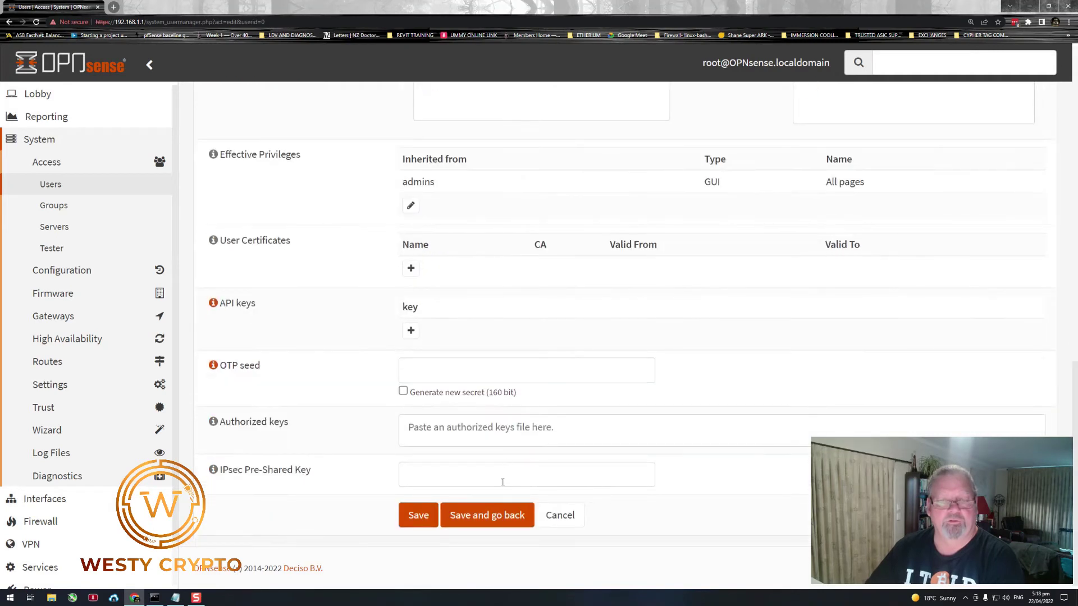
pyautogui.click(487, 515)
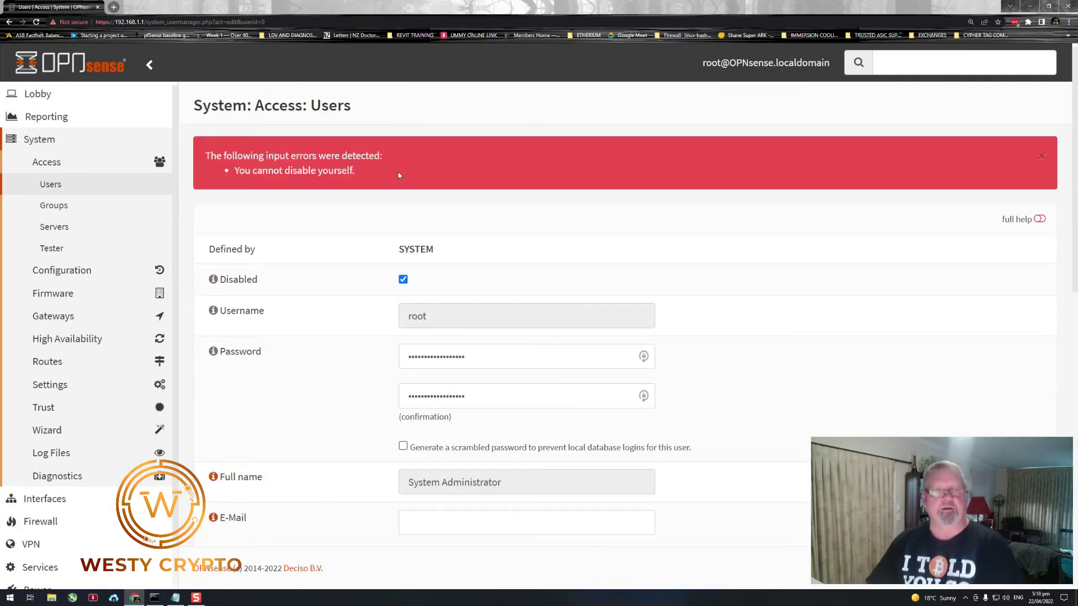
pyautogui.moveTo(365, 175); pyautogui.dragTo(243, 157)
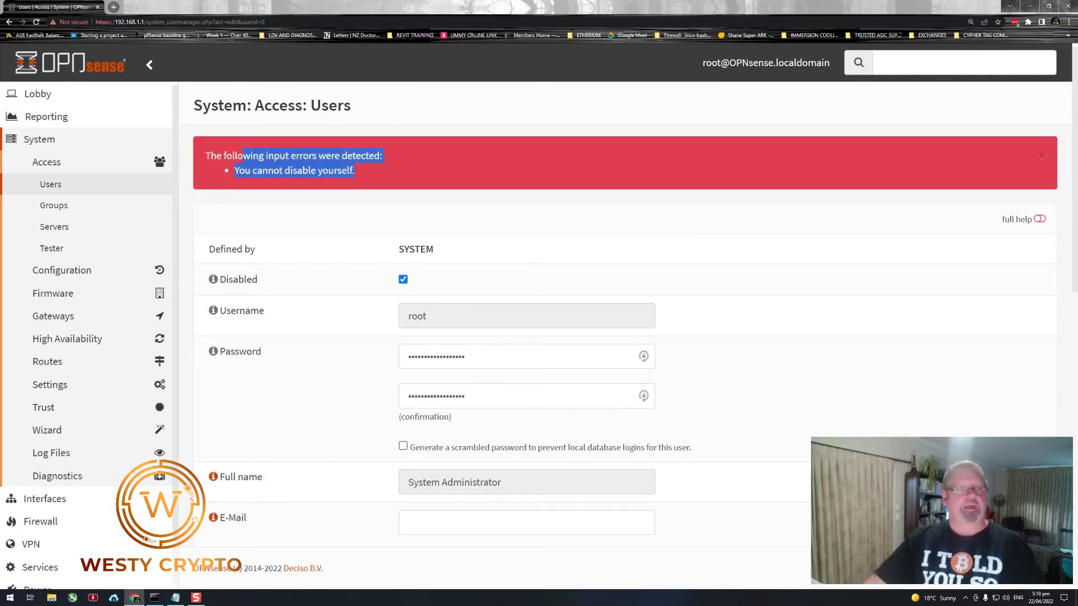
pyautogui.click(399, 174)
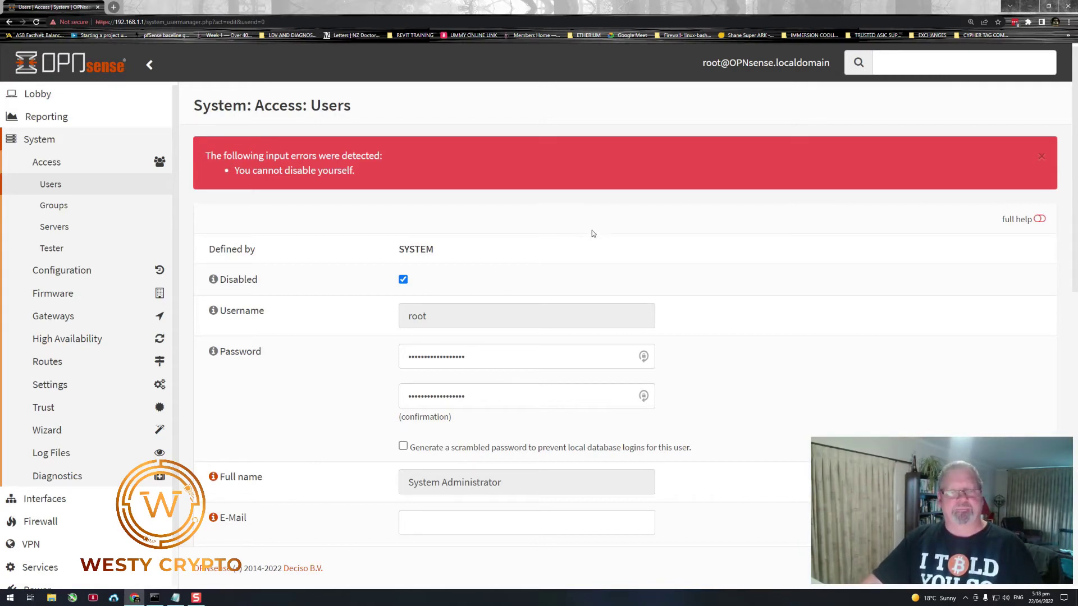
# - Untick Disabled on root and cancel back to the users list unchanged
pyautogui.scroll(-2, 540, 226)
pyautogui.scroll(2, 539, 226)
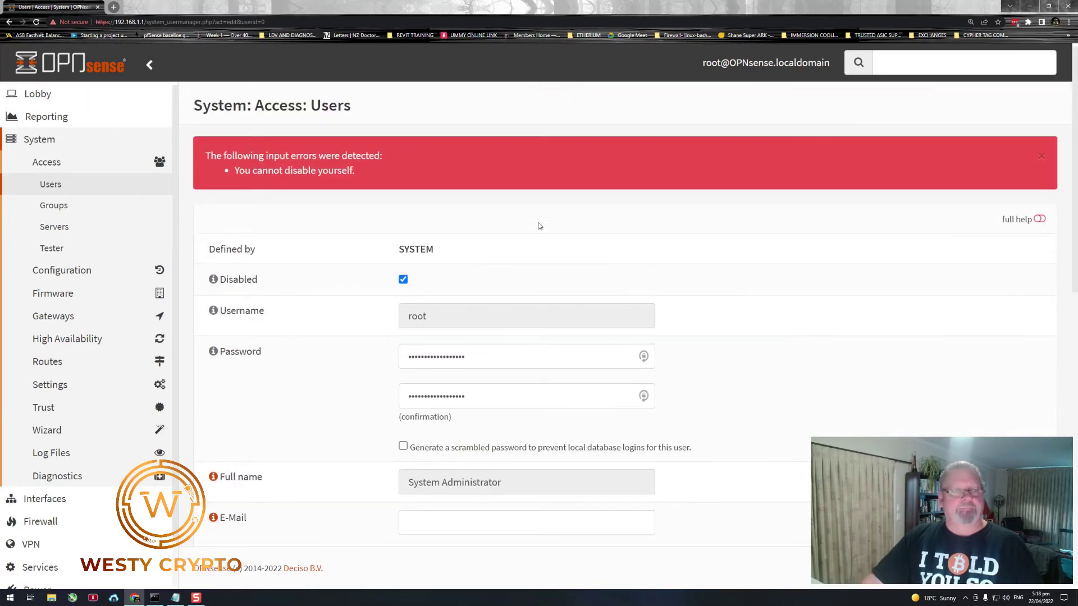
pyautogui.click(403, 279)
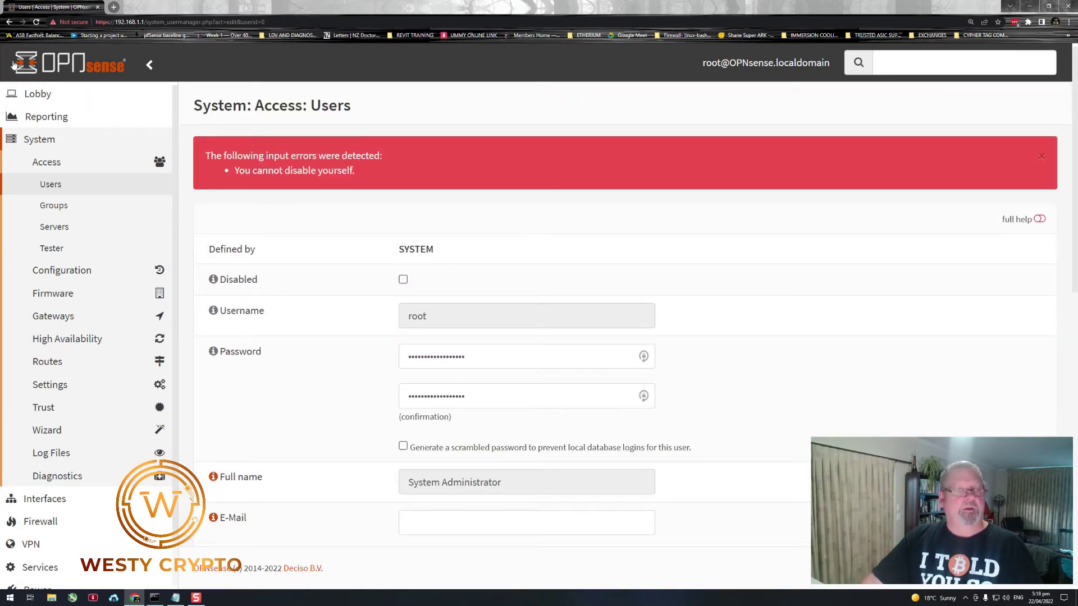
pyautogui.click(149, 67)
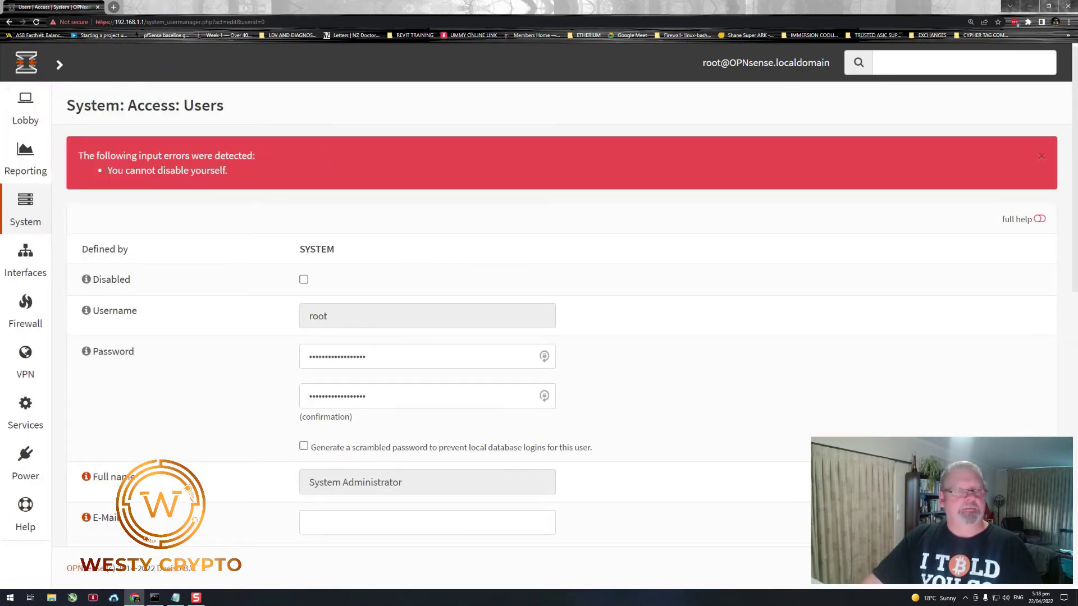
pyautogui.scroll(-4, 371, 213)
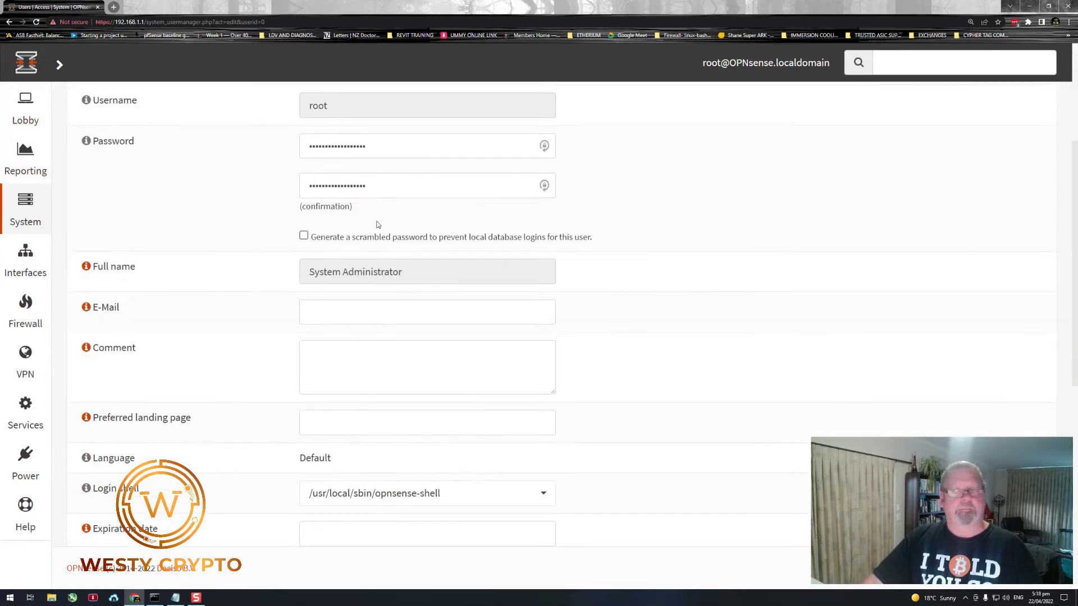
pyautogui.scroll(-8, 371, 229)
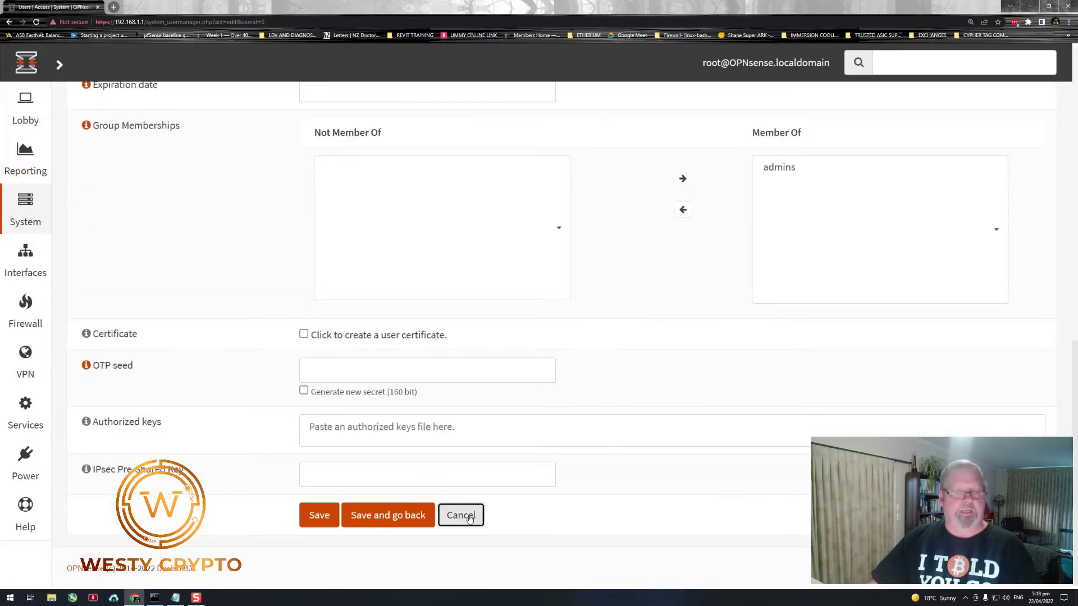
pyautogui.click(462, 515)
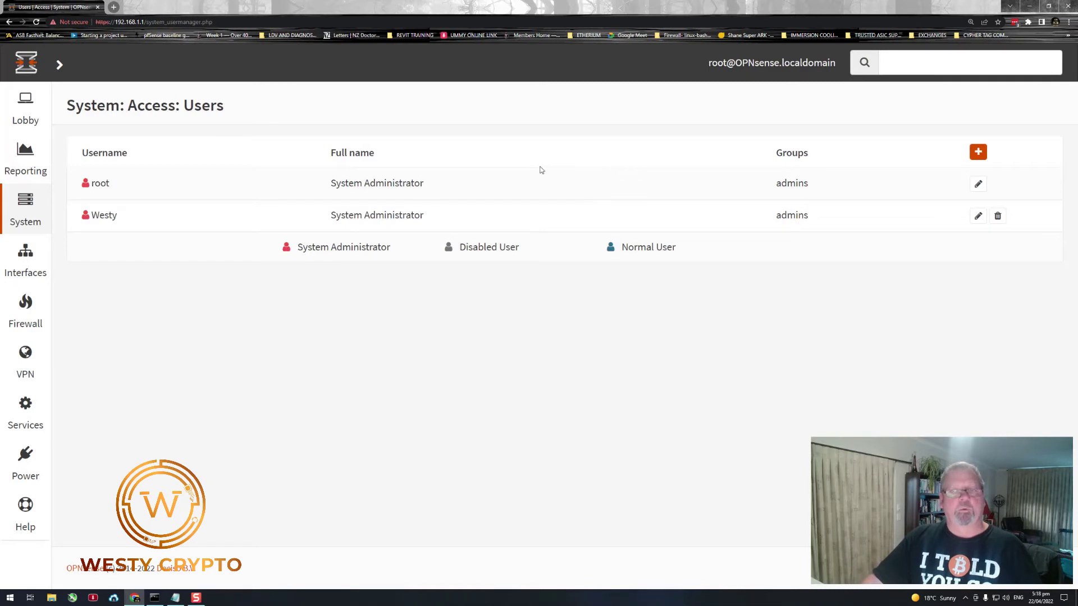
# - Log out of root, sign in as the new admin user, and dismiss the LastPass prompt
pyautogui.moveTo(29, 115)
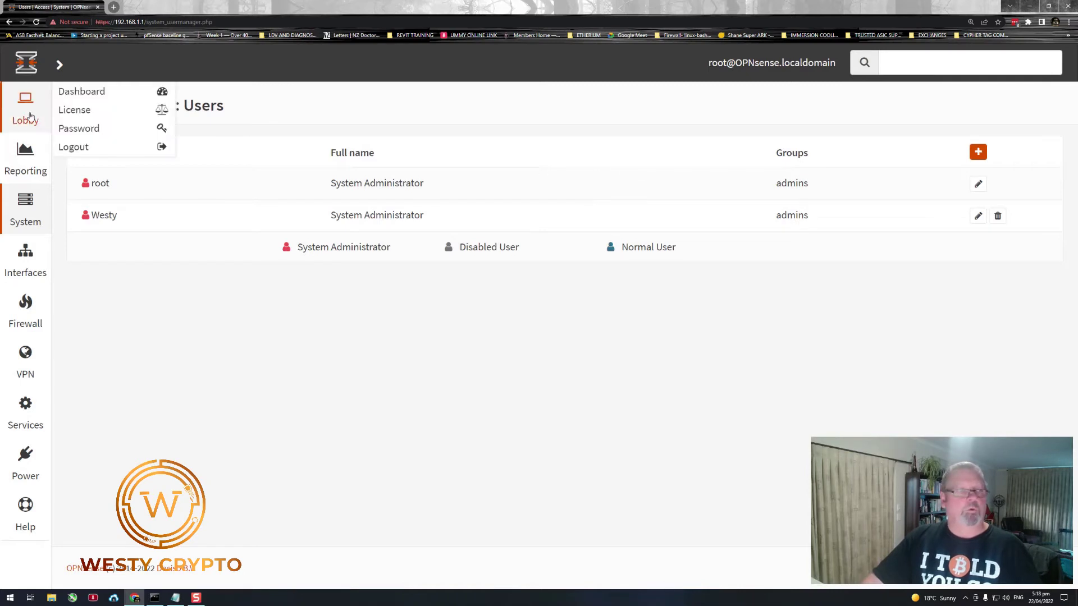
pyautogui.click(77, 150)
pyautogui.moveTo(474, 238); pyautogui.dragTo(359, 226)
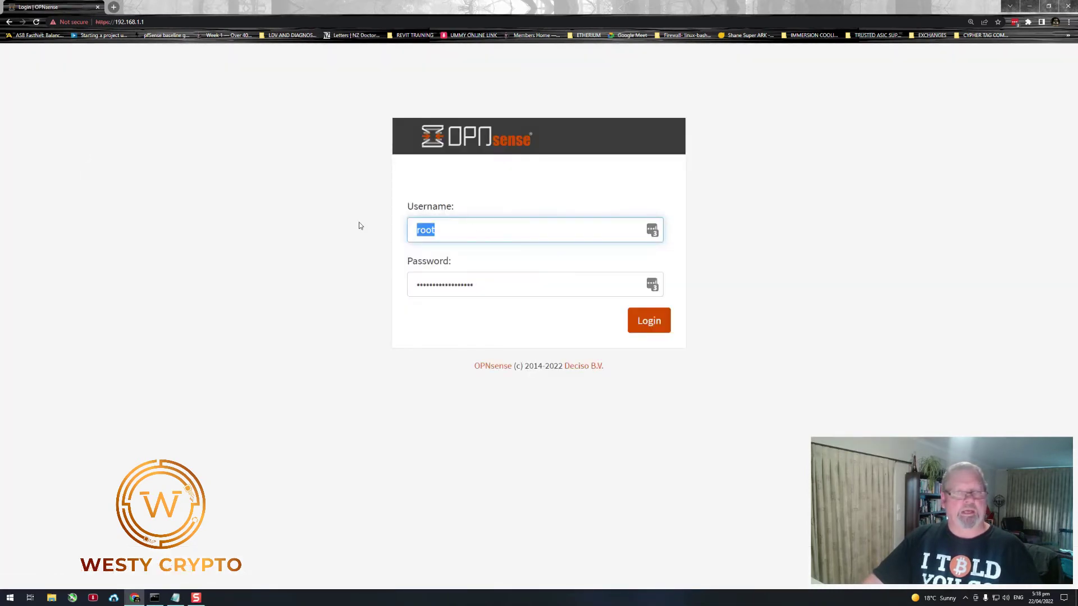
pyautogui.write('Wes')
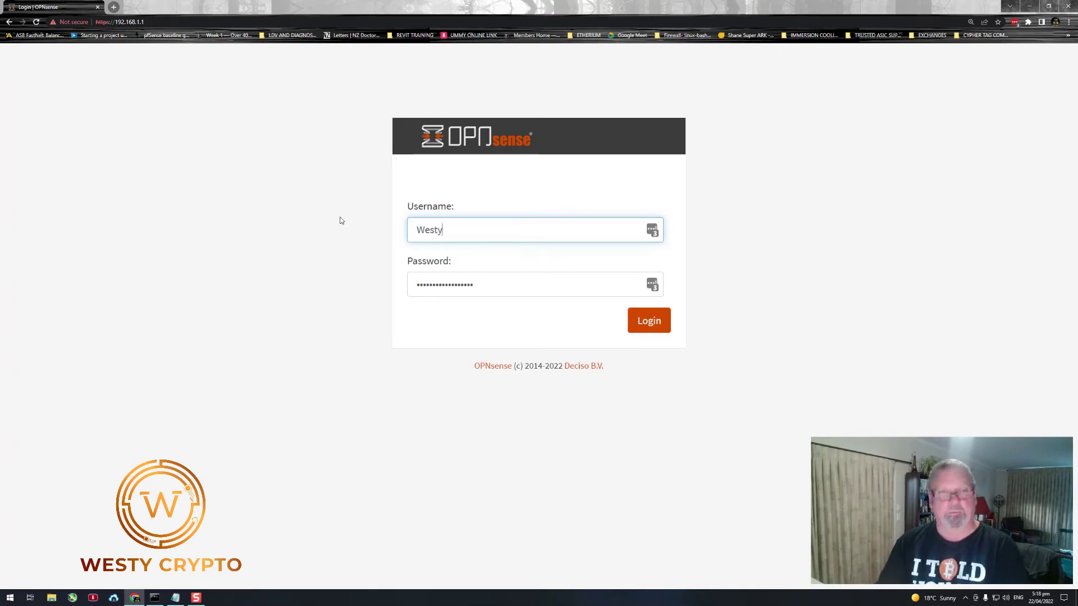
pyautogui.write('ty')
pyautogui.press('Tab')
pyautogui.write('******')
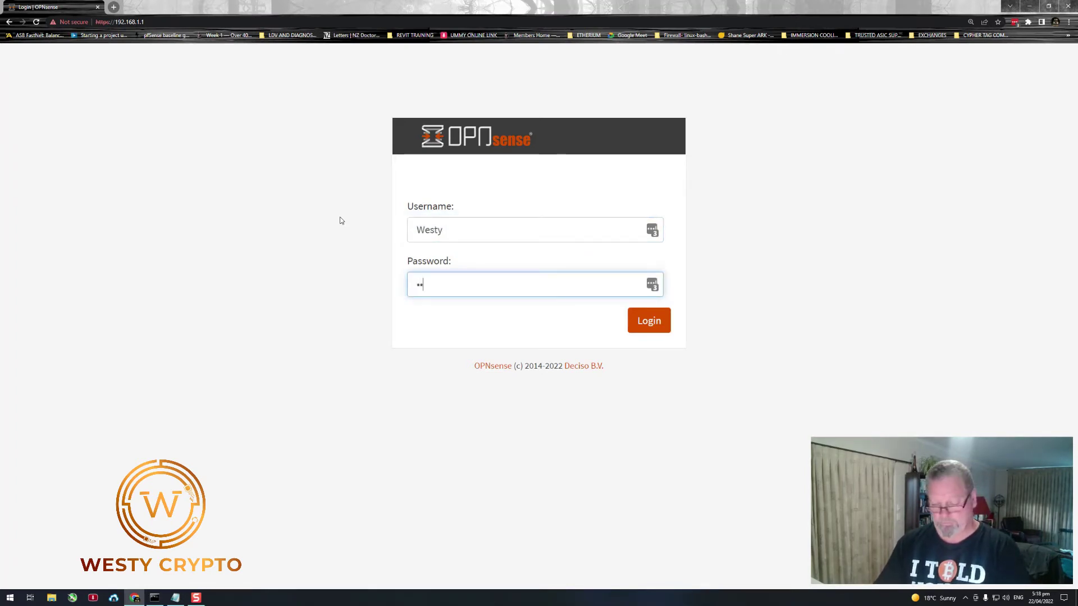
pyautogui.press('Return')
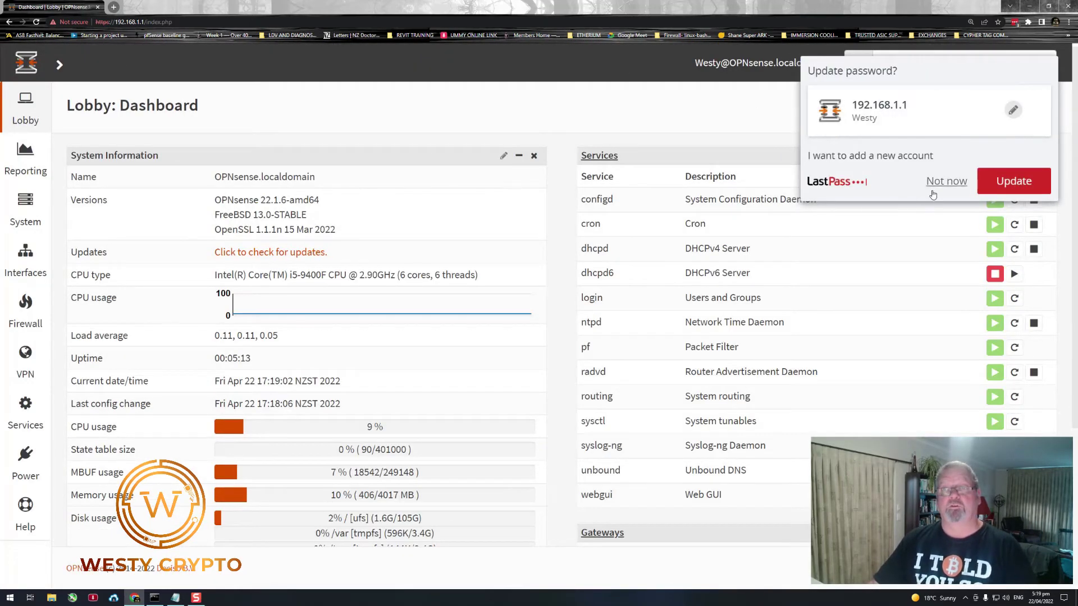
pyautogui.click(929, 188)
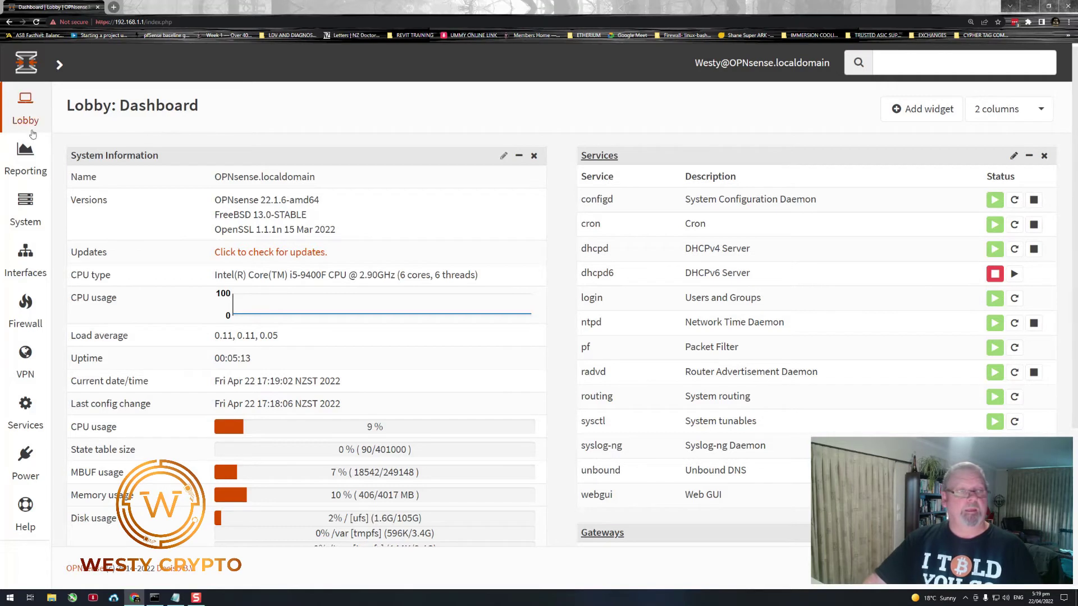
# - Expand the full sidebar menu and navigate to System > Access > Users
pyautogui.moveTo(45, 120)
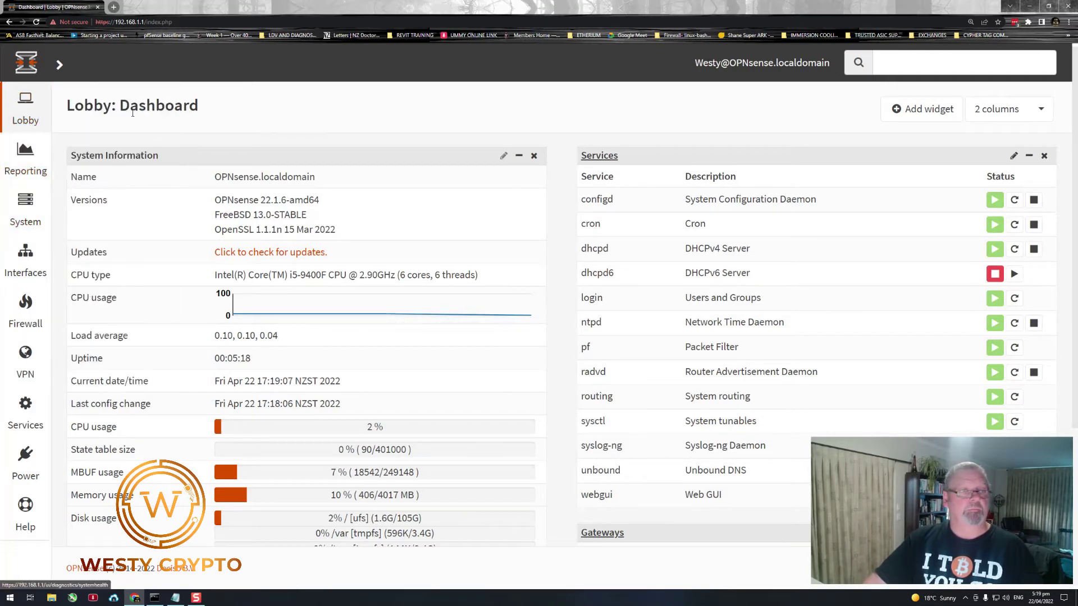
pyautogui.click(59, 65)
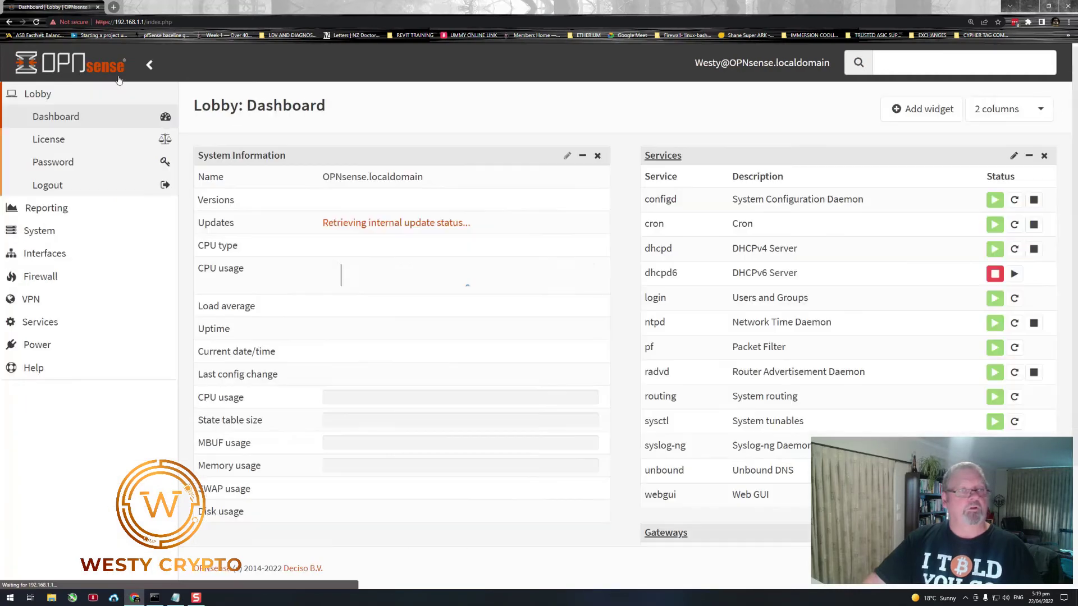
pyautogui.click(150, 66)
pyautogui.moveTo(33, 184)
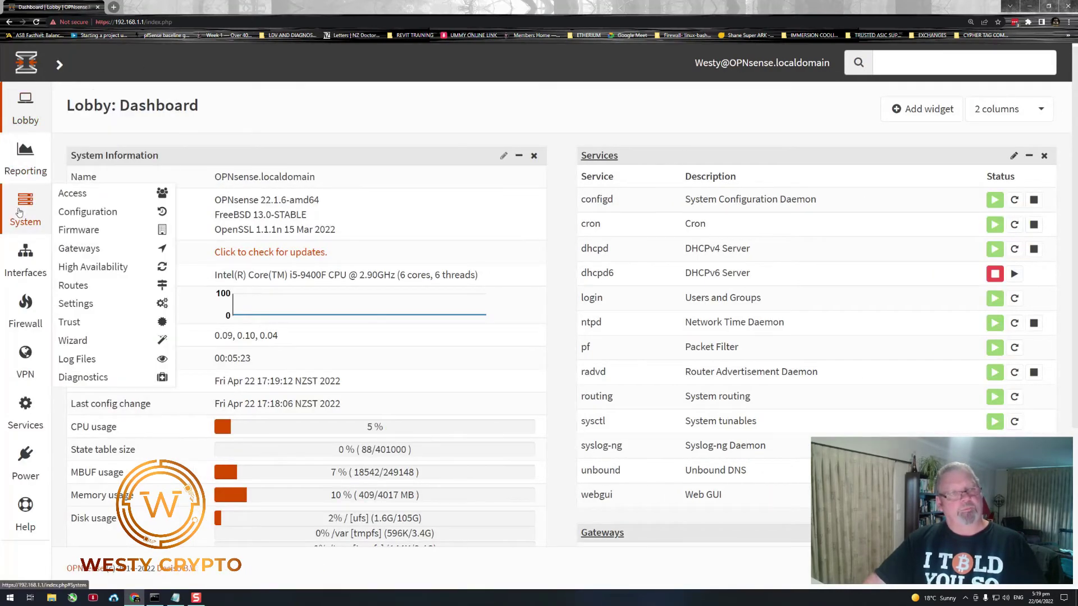
pyautogui.moveTo(35, 298)
pyautogui.moveTo(29, 204)
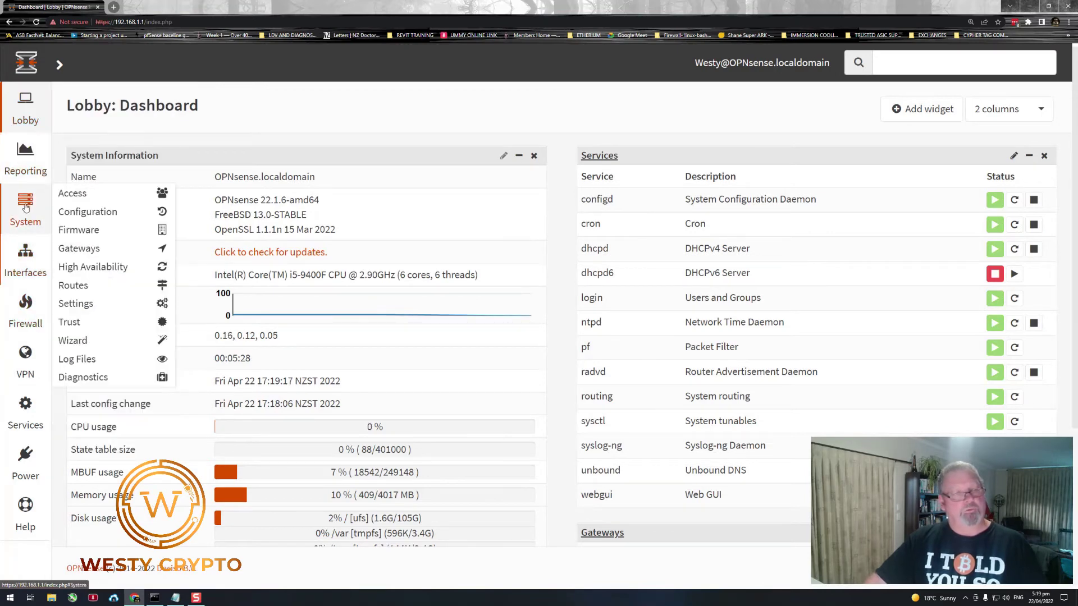
pyautogui.moveTo(82, 198)
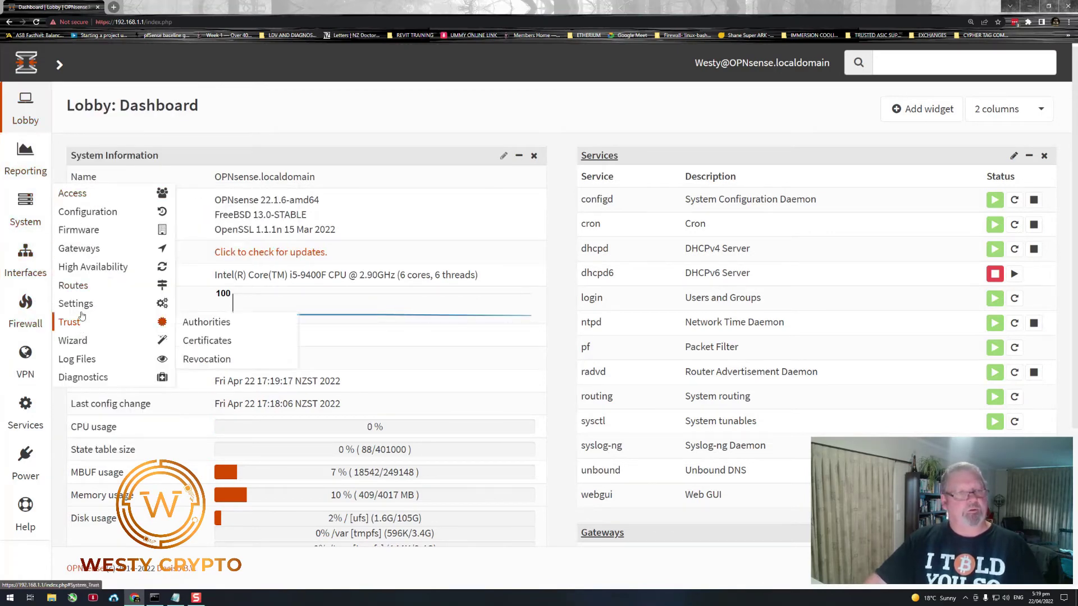
pyautogui.click(59, 66)
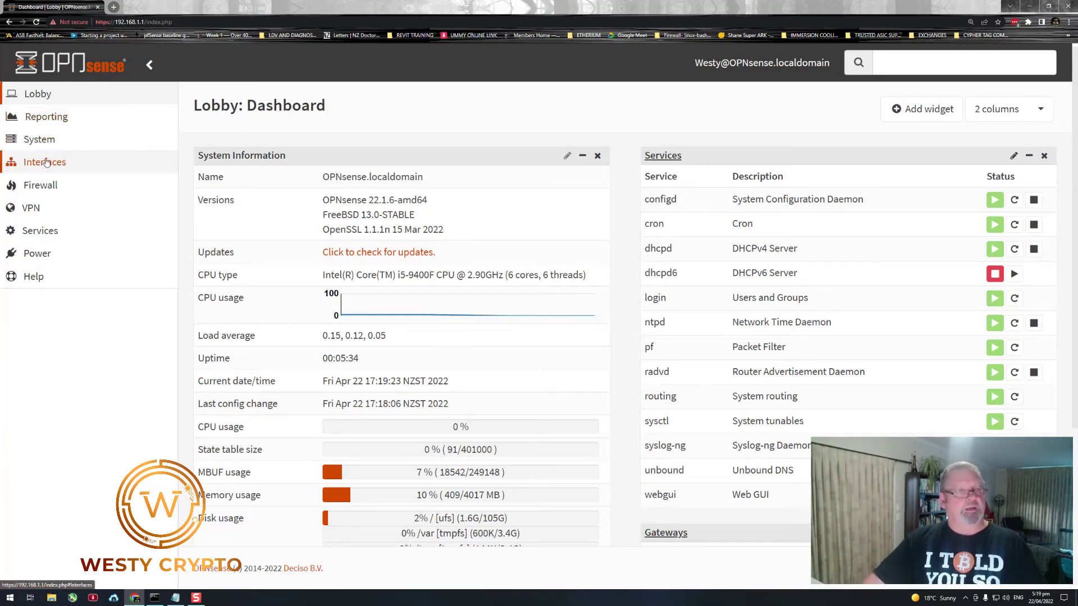
pyautogui.click(45, 140)
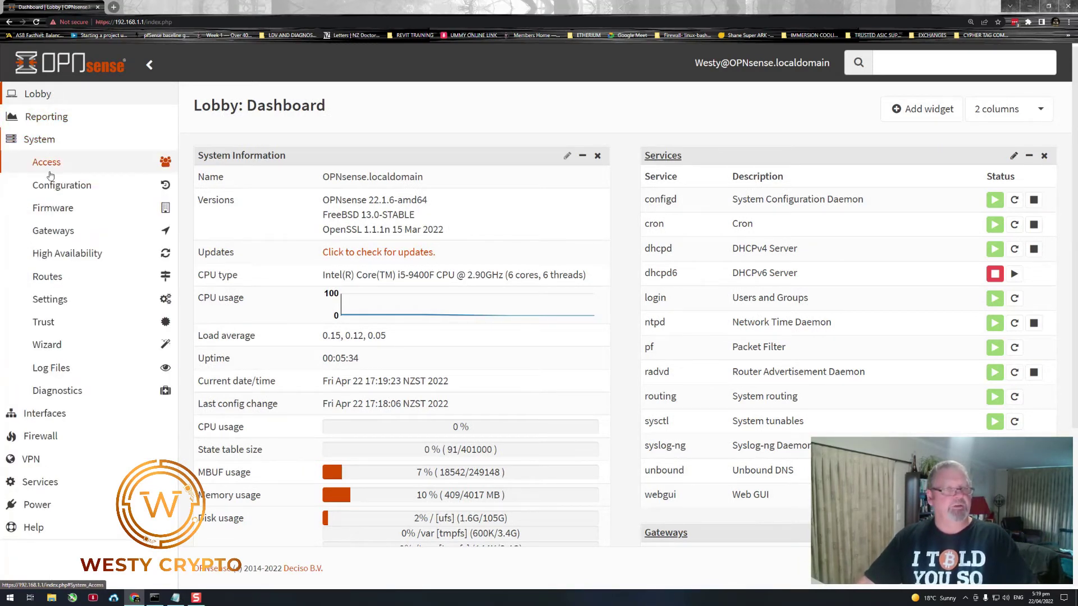
pyautogui.click(48, 166)
pyautogui.click(51, 186)
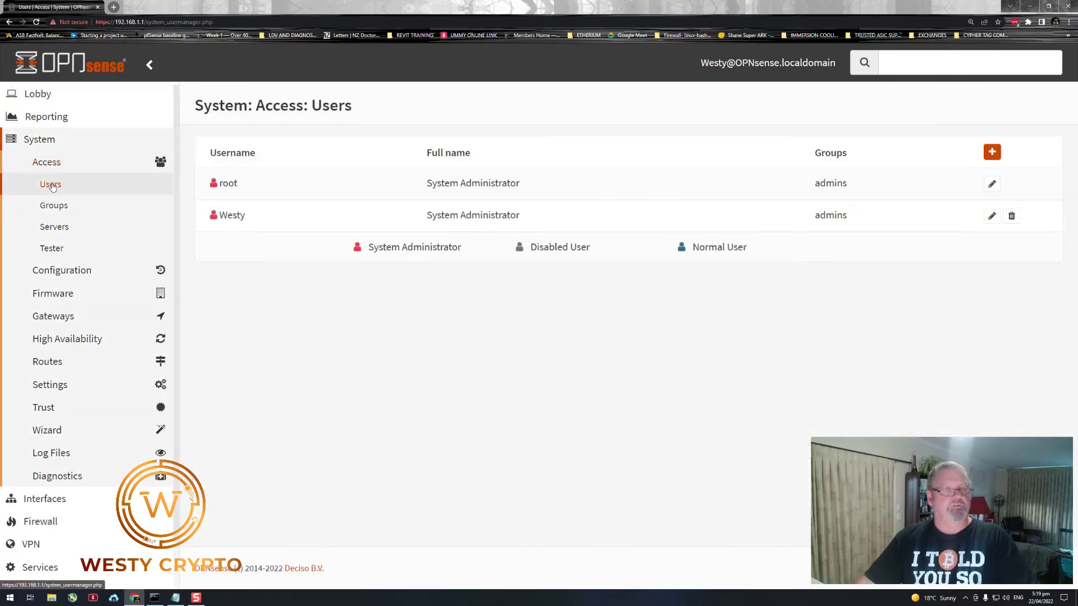
# - Mark the root user account as Disabled and save the change
pyautogui.click(992, 184)
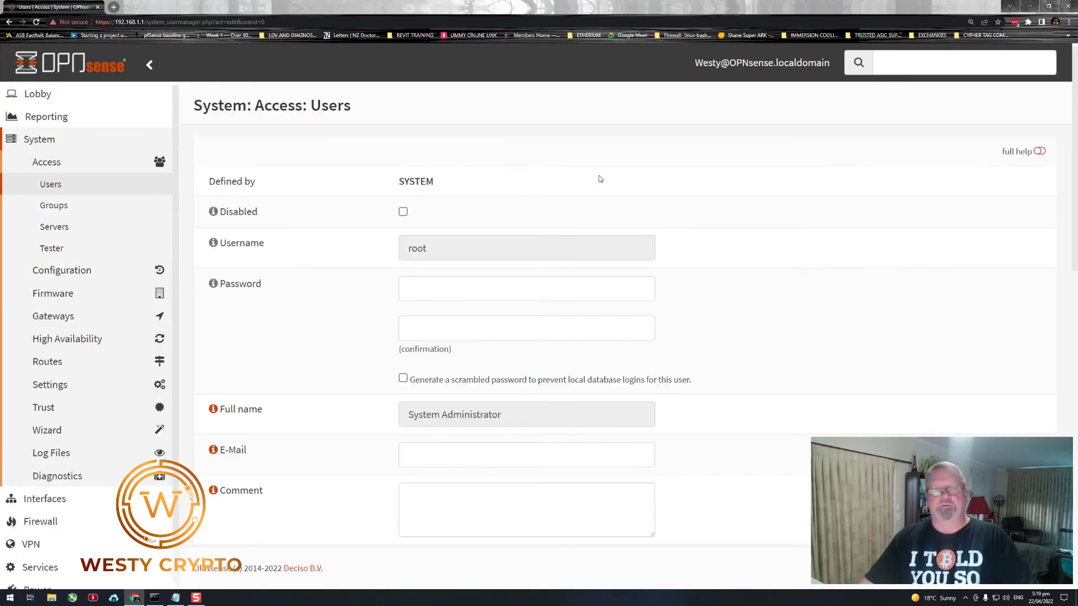
pyautogui.click(403, 213)
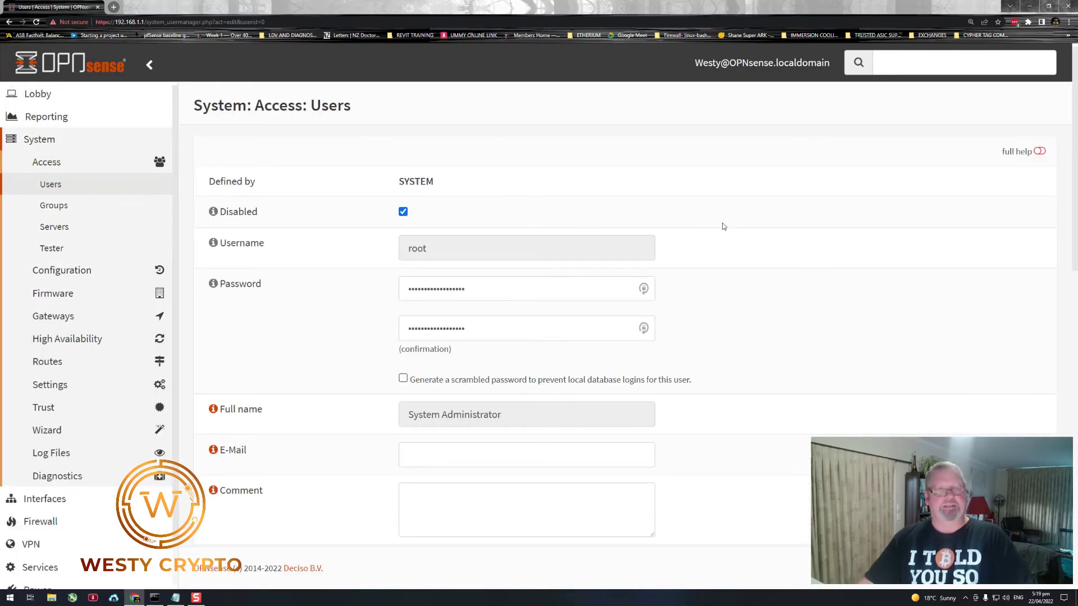
pyautogui.scroll(-5, 677, 247)
pyautogui.scroll(-10, 677, 251)
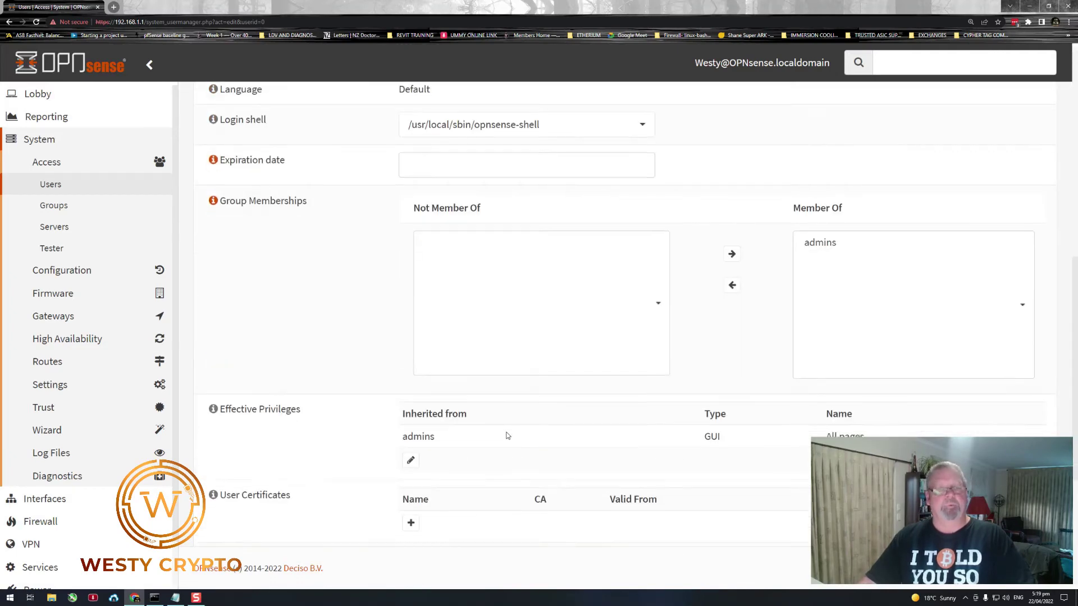
pyautogui.click(473, 533)
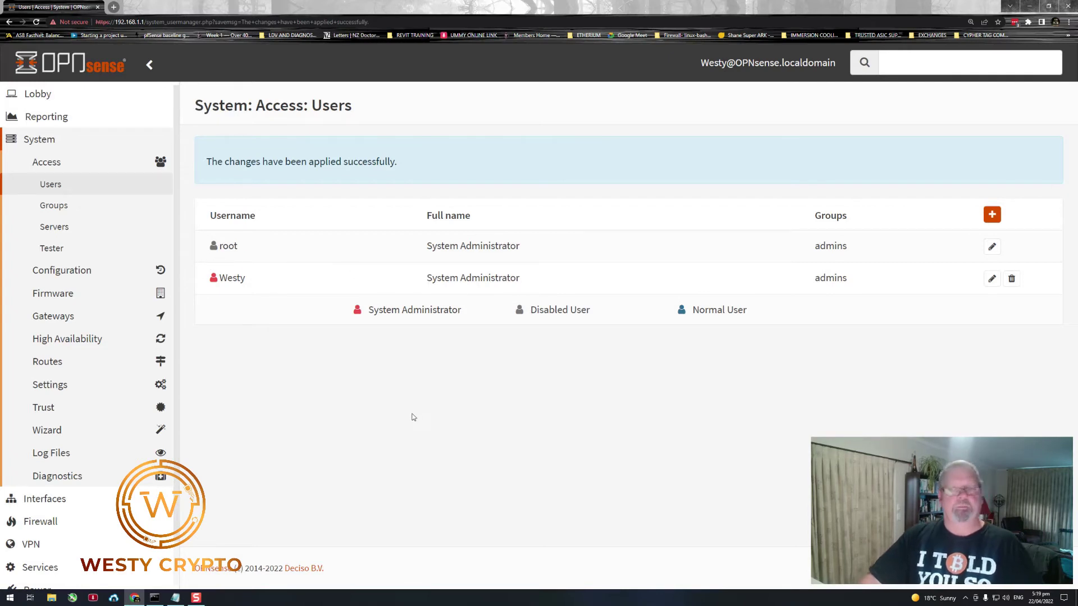
pyautogui.click(36, 96)
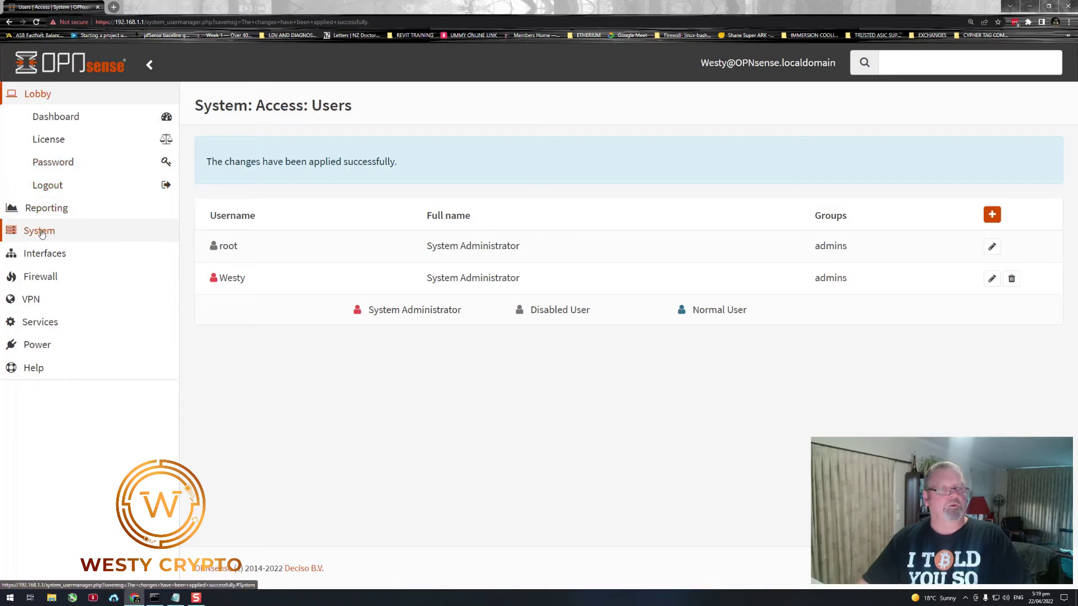
# - Run a firmware update check under System > Firmware
pyautogui.click(37, 231)
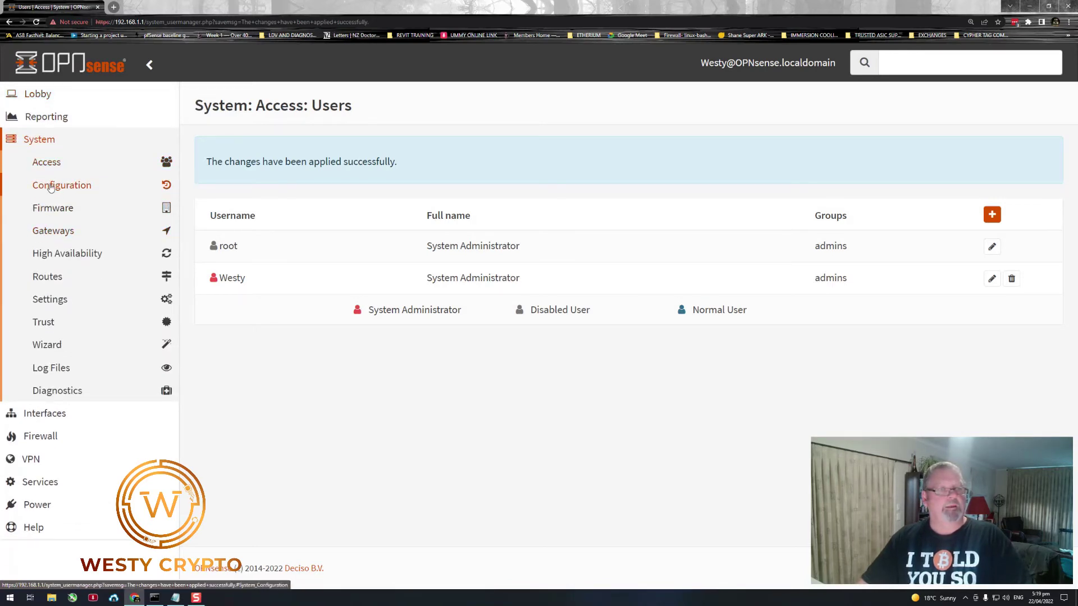
pyautogui.click(52, 187)
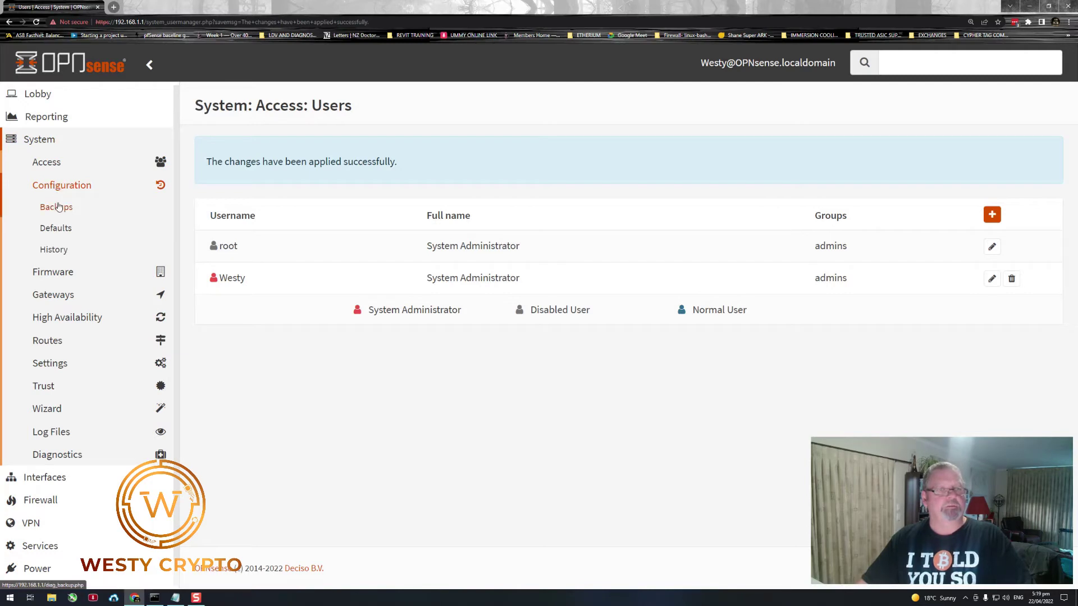
pyautogui.click(53, 273)
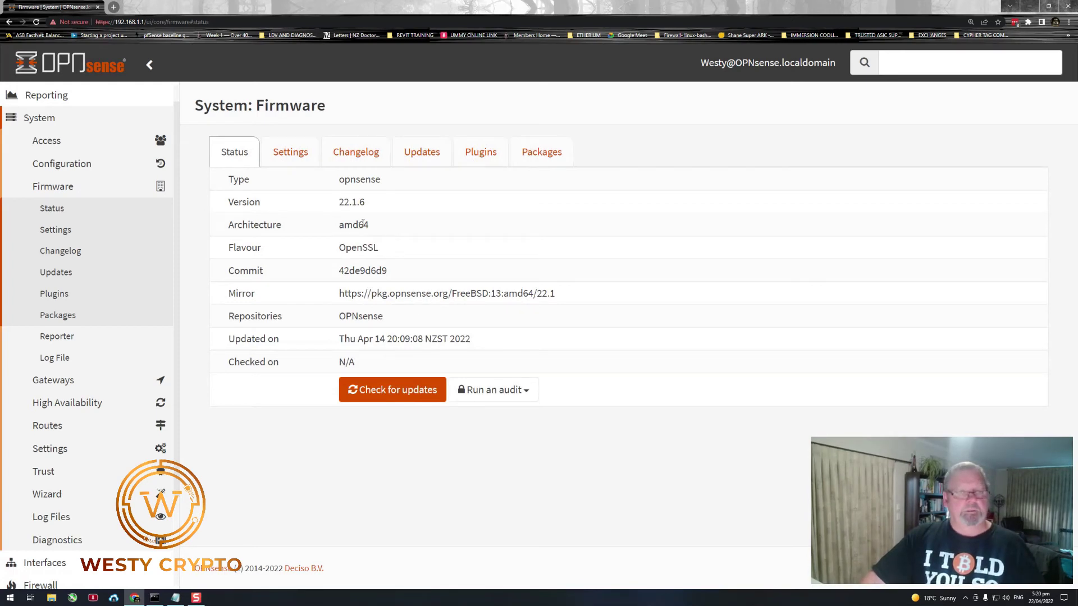
pyautogui.click(384, 389)
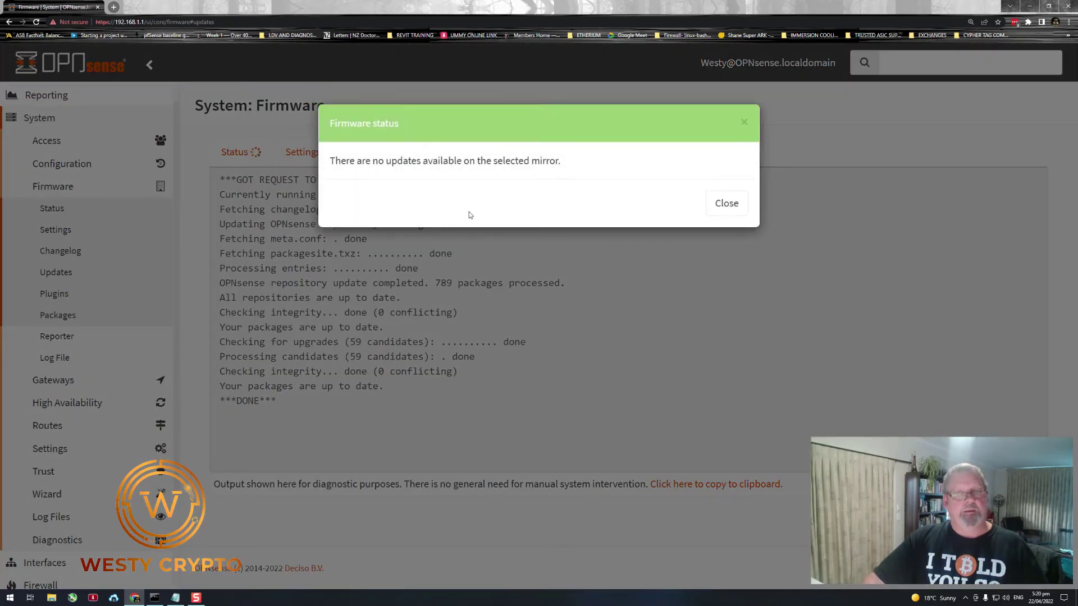
# - Dismiss the no-updates notice, review the log, and return to the firmware Status summary
pyautogui.click(659, 288)
pyautogui.moveTo(662, 270); pyautogui.dragTo(625, 257)
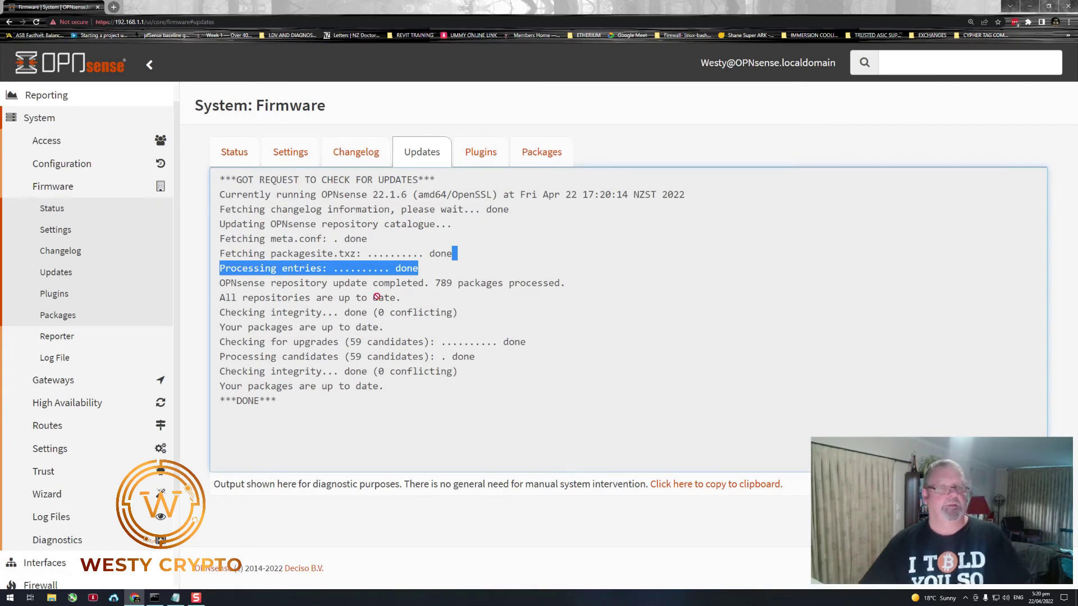
pyautogui.moveTo(498, 283); pyautogui.dragTo(424, 270)
pyautogui.click(376, 249)
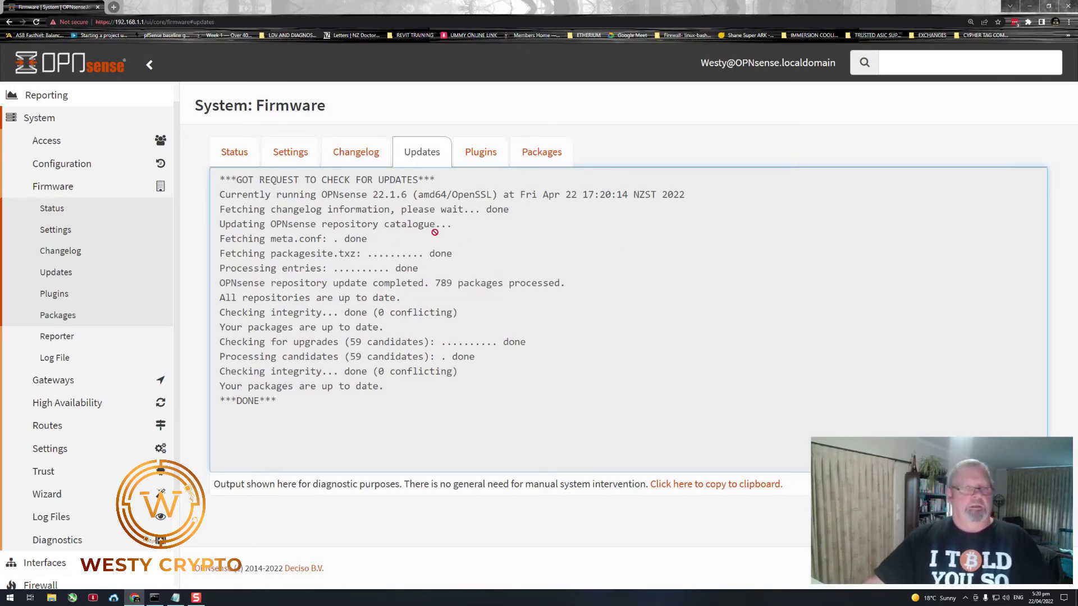
pyautogui.click(236, 158)
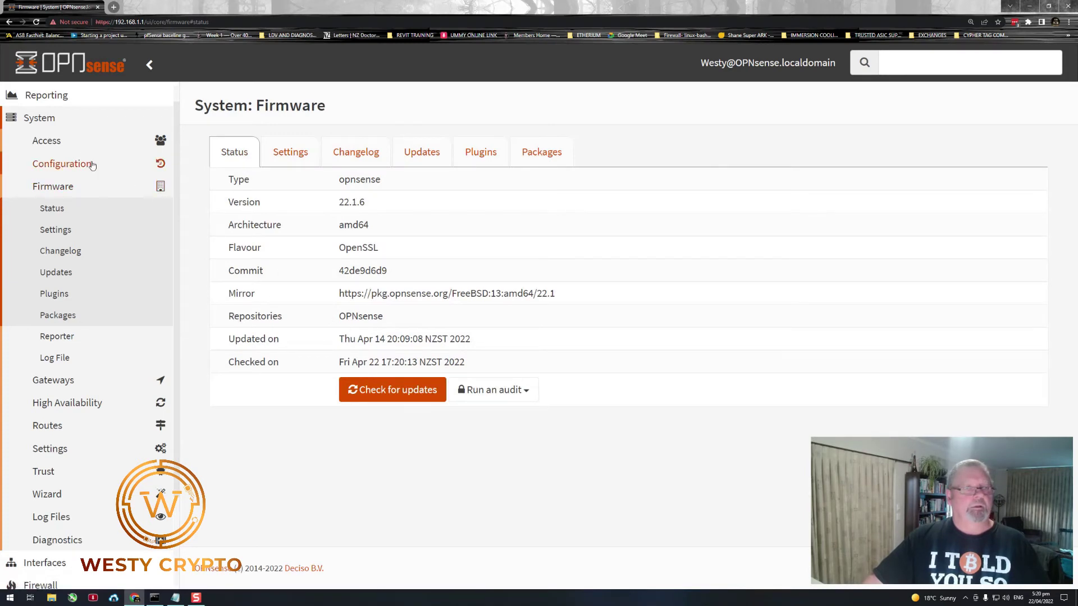
# - Open Lobby: Dashboard and scroll through the System Information, Services and Gateways widgets
pyautogui.scroll(1, 25, 149)
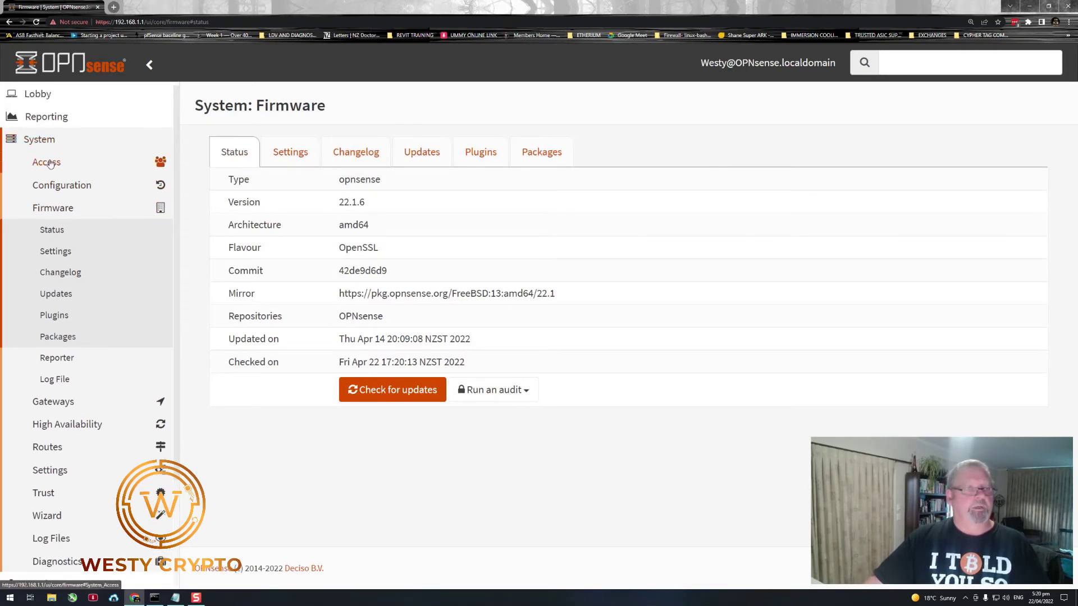
pyautogui.click(36, 93)
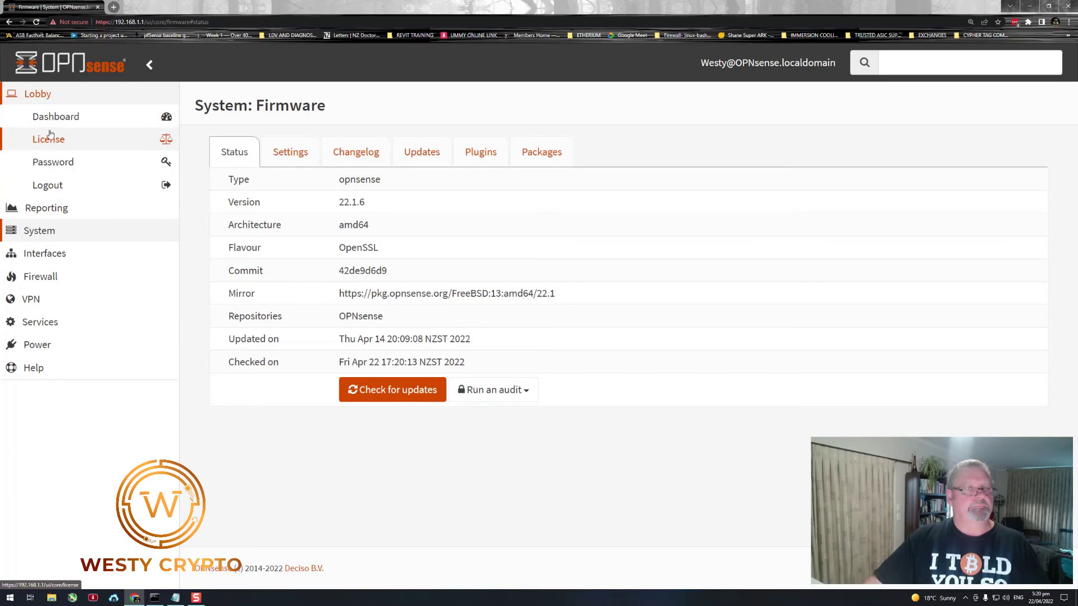
pyautogui.click(53, 118)
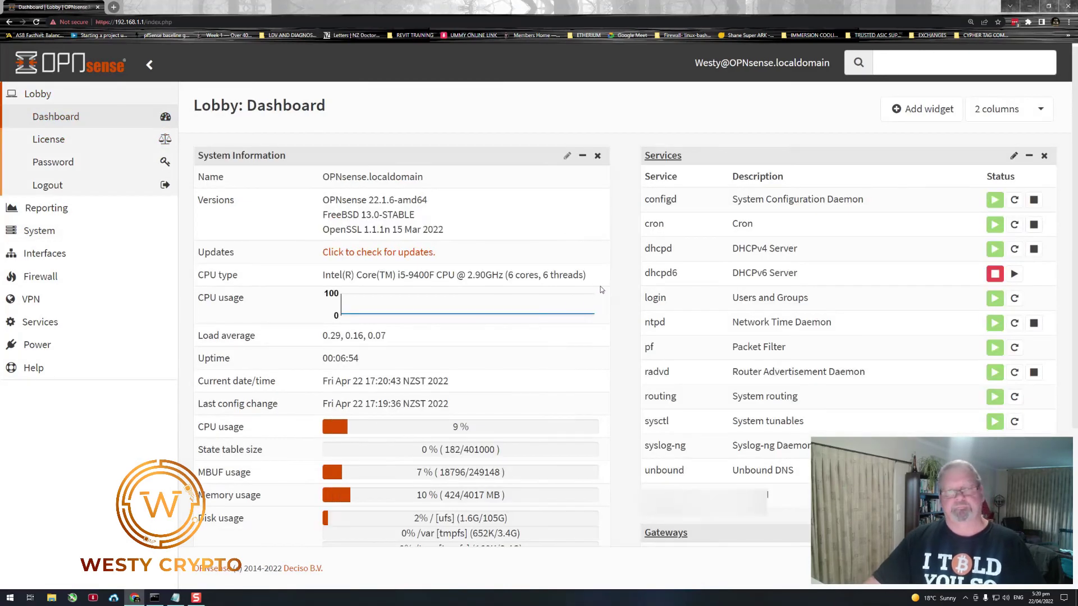
pyautogui.scroll(-1, 562, 290)
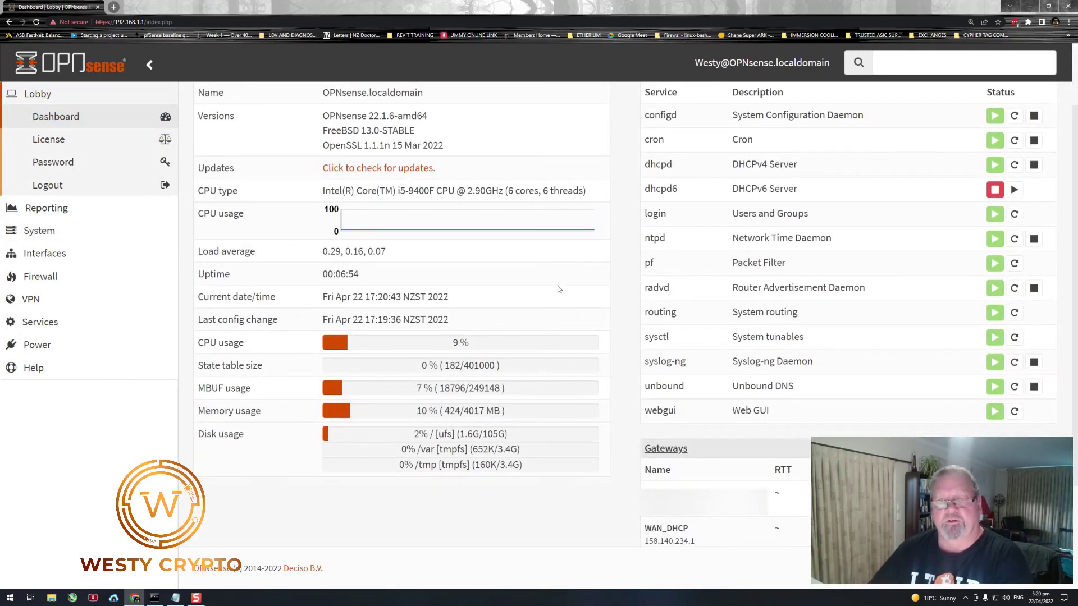
pyautogui.scroll(2, 607, 332)
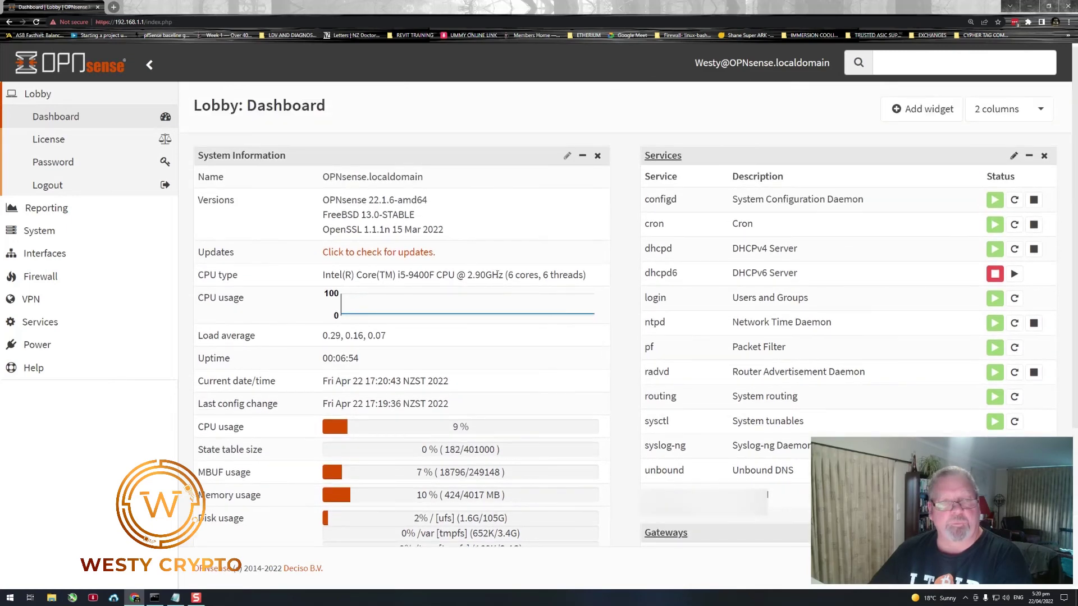
pyautogui.scroll(-2, 315, 302)
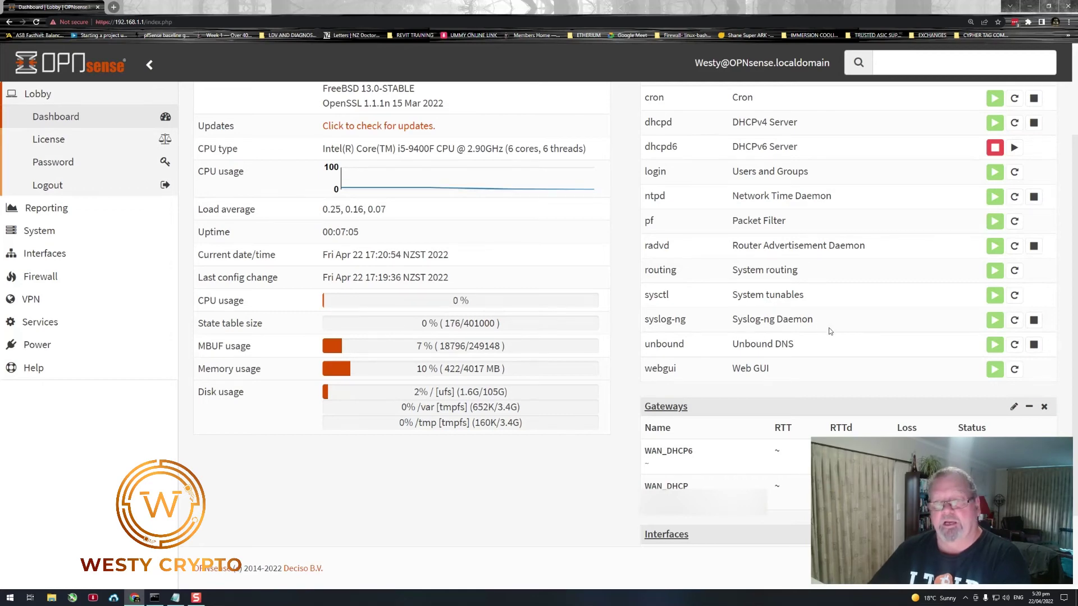
pyautogui.scroll(2, 735, 233)
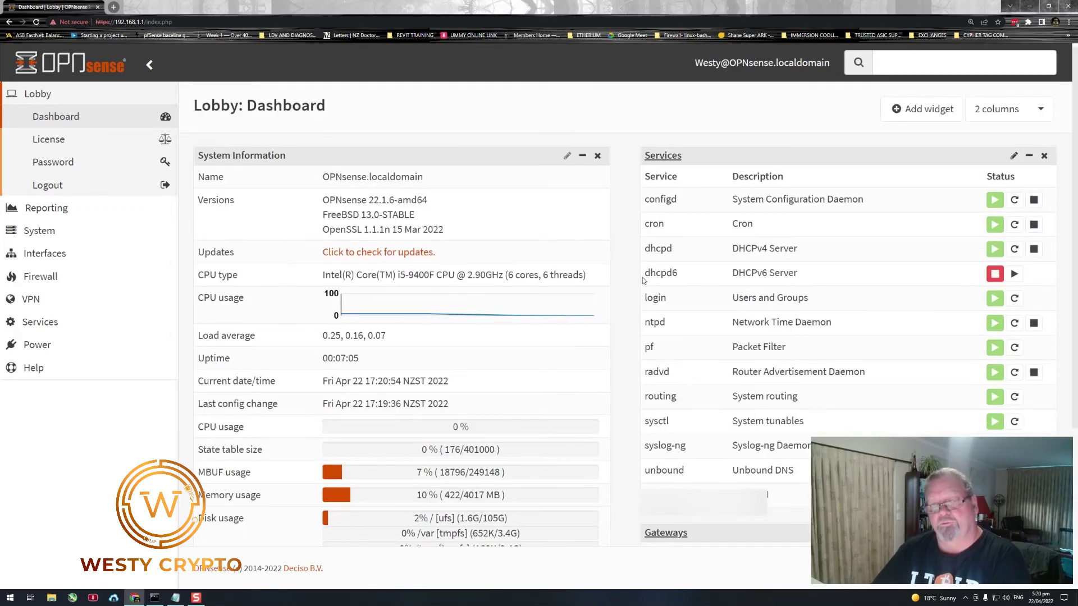
pyautogui.scroll(-3, 642, 277)
pyautogui.scroll(3, 842, 211)
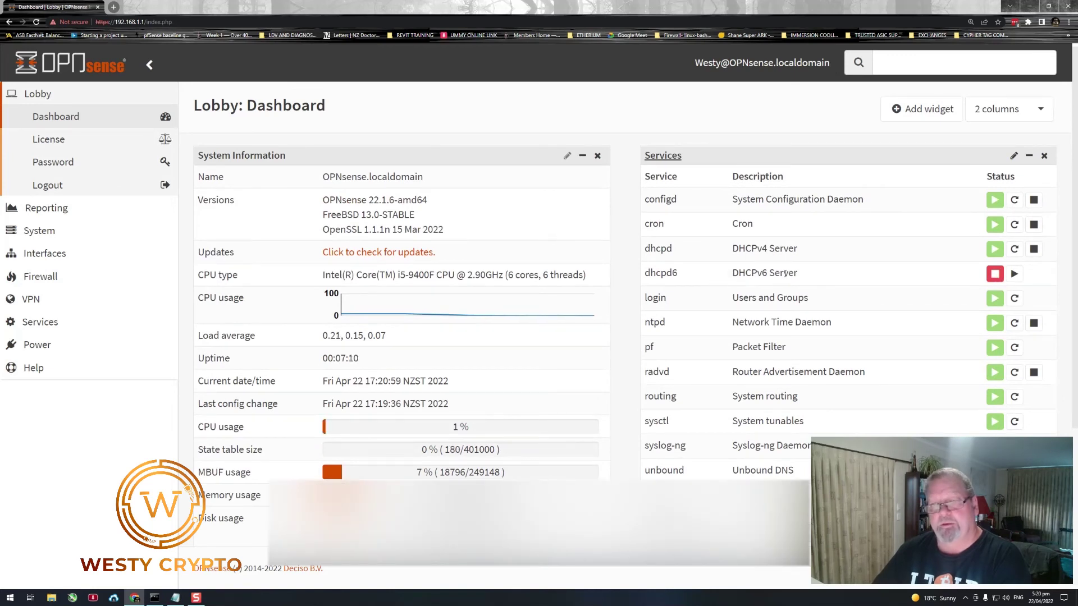
pyautogui.scroll(-1, 858, 280)
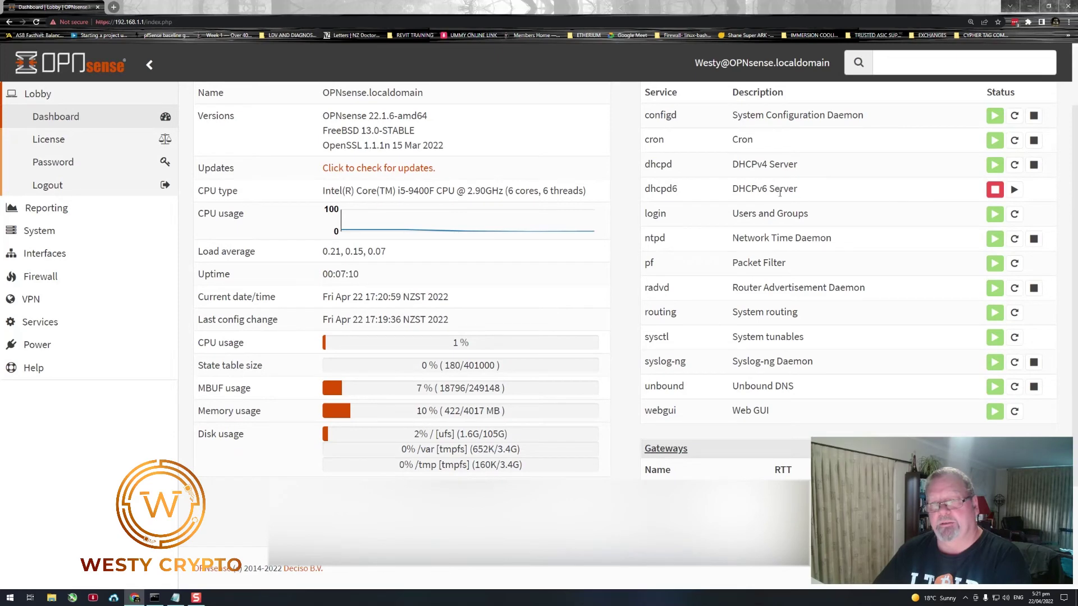
pyautogui.scroll(-1, 869, 216)
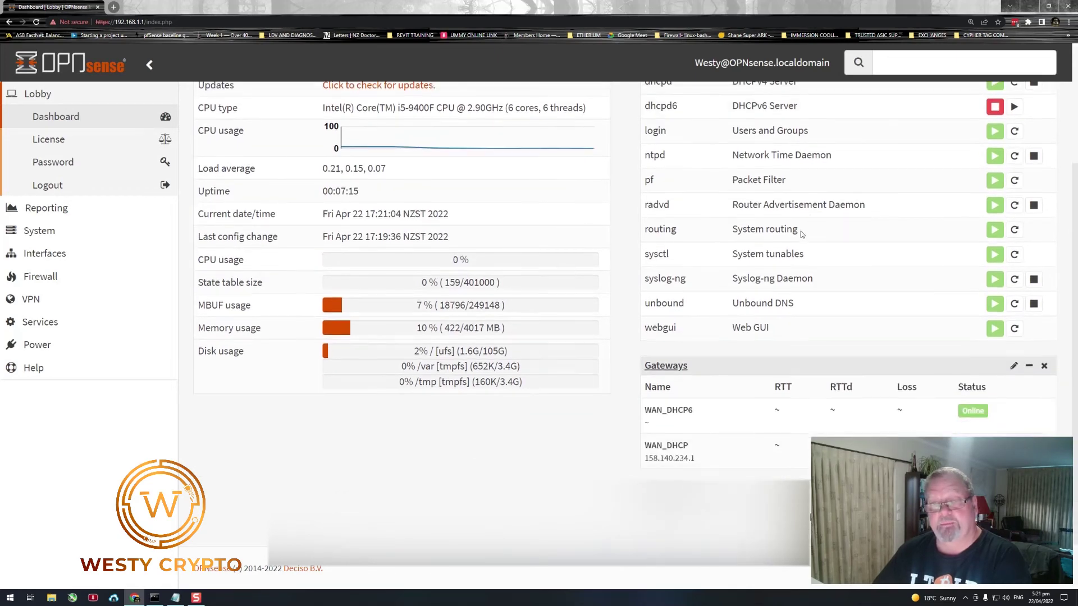
pyautogui.scroll(1, 685, 388)
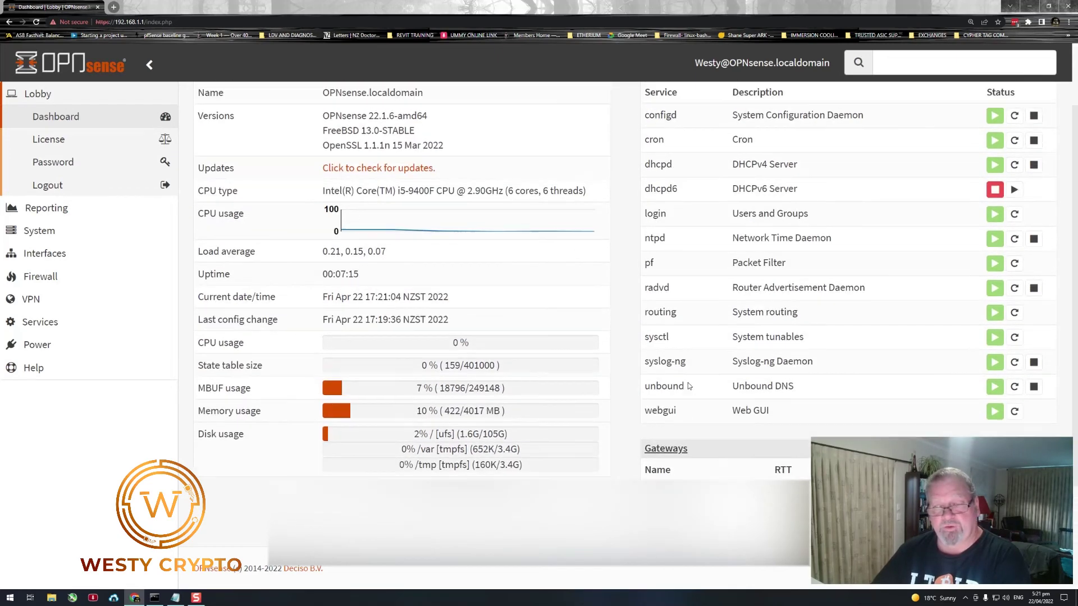
pyautogui.scroll(1, 685, 450)
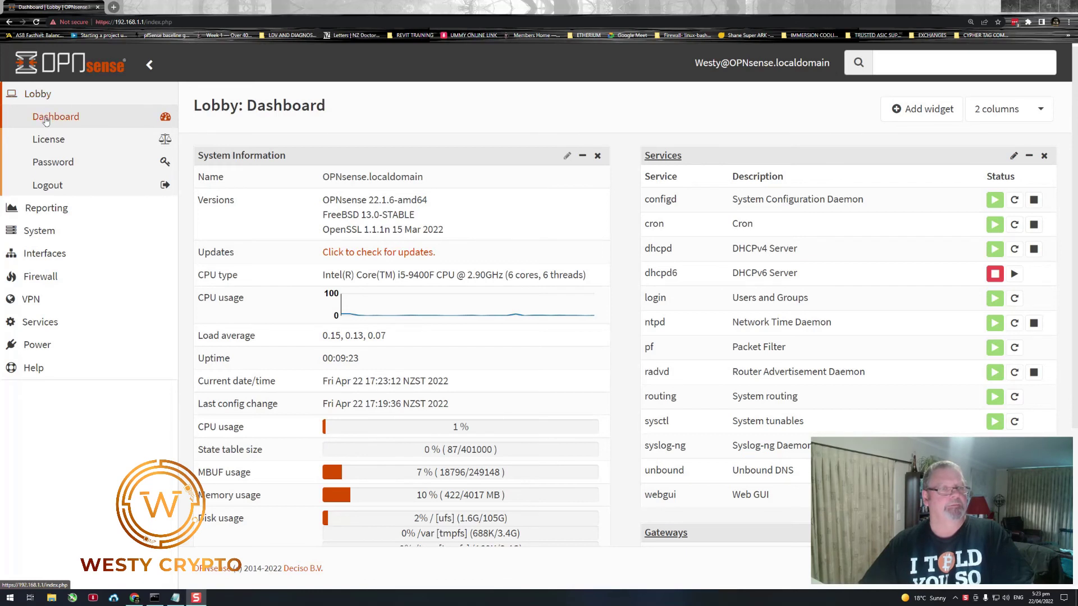
# - Download the configuration XML from System > Configuration > Backups, replacing the file name's date stamp with 'GHJK'
pyautogui.click(43, 235)
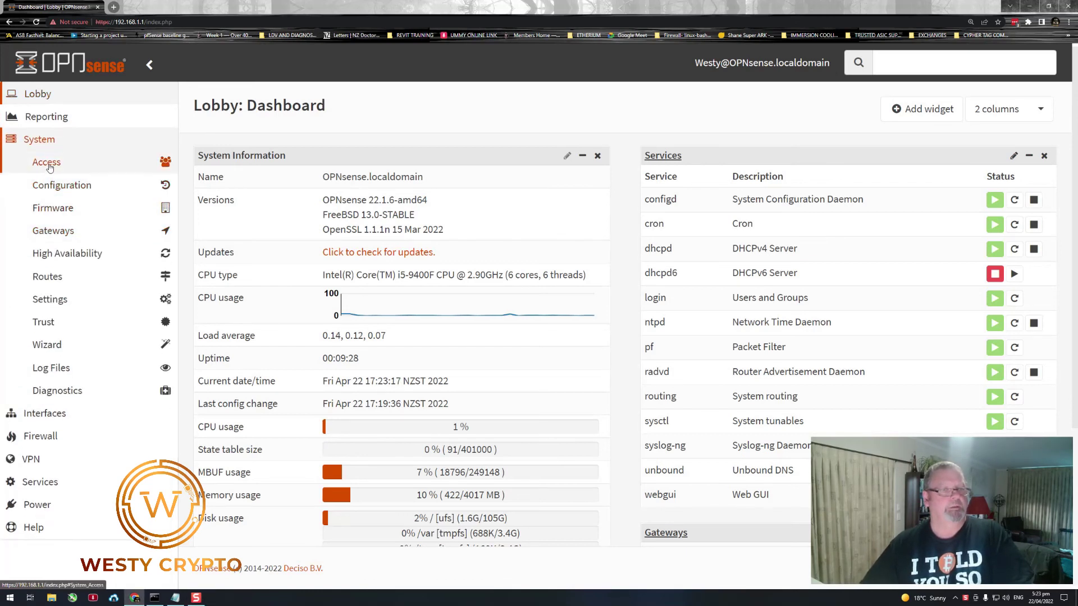
pyautogui.click(56, 186)
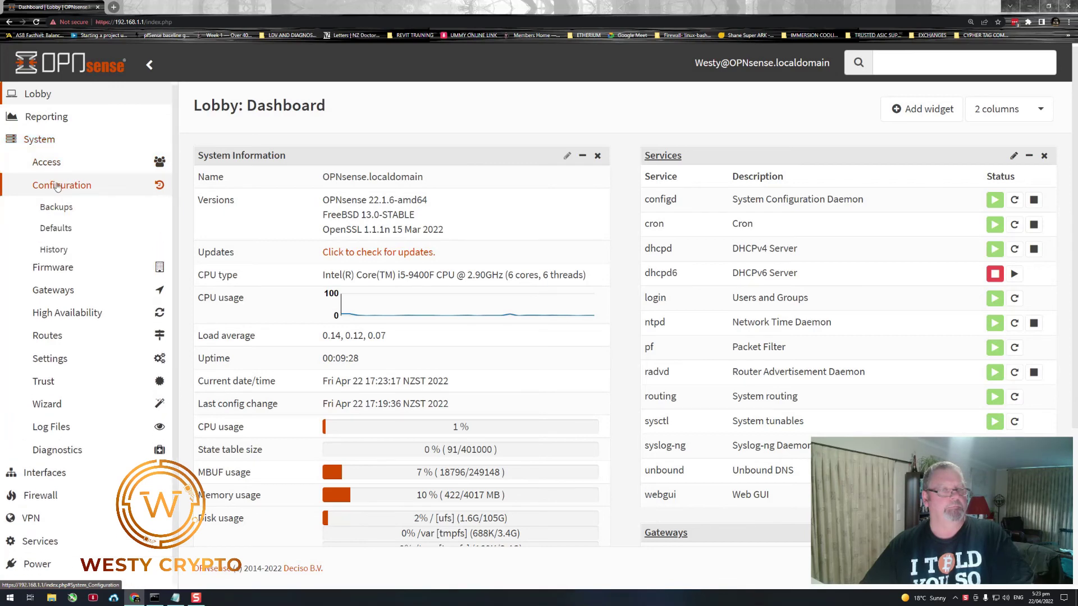
pyautogui.click(56, 208)
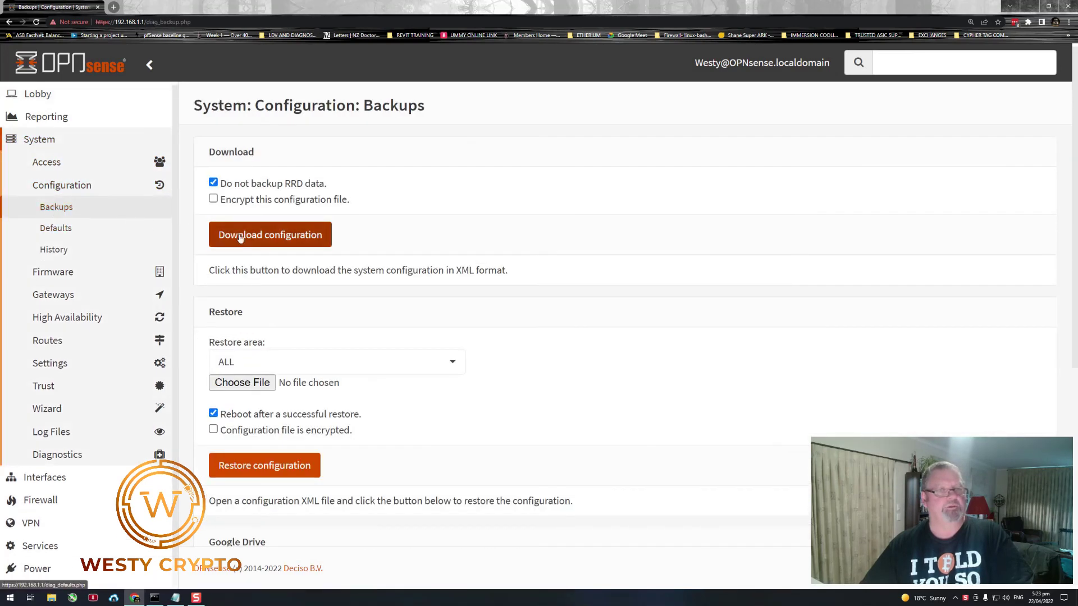
pyautogui.click(296, 237)
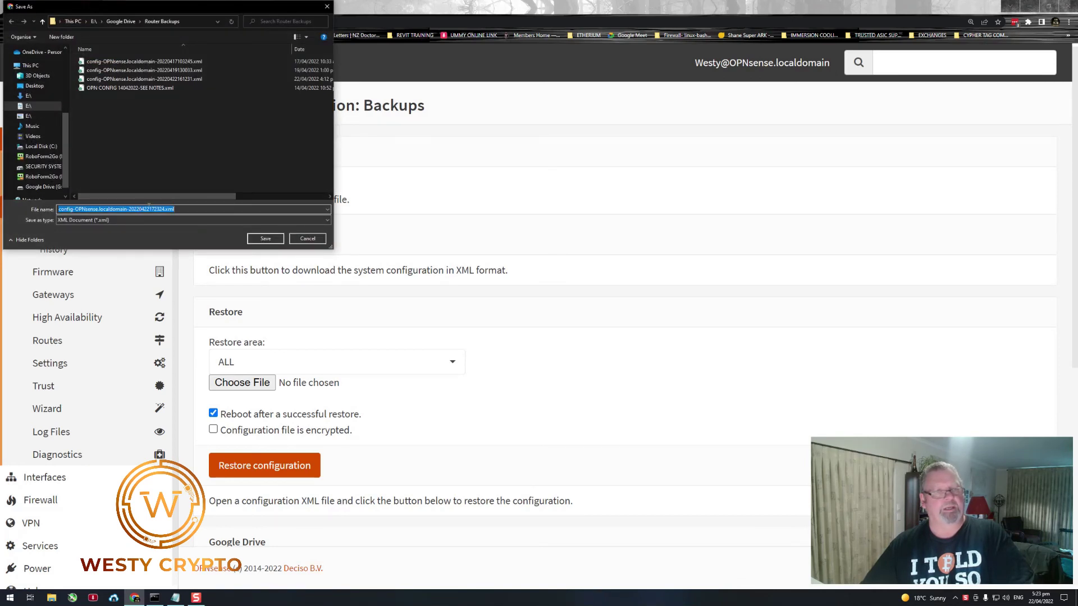
pyautogui.click(162, 209)
pyautogui.moveTo(171, 208); pyautogui.dragTo(140, 209)
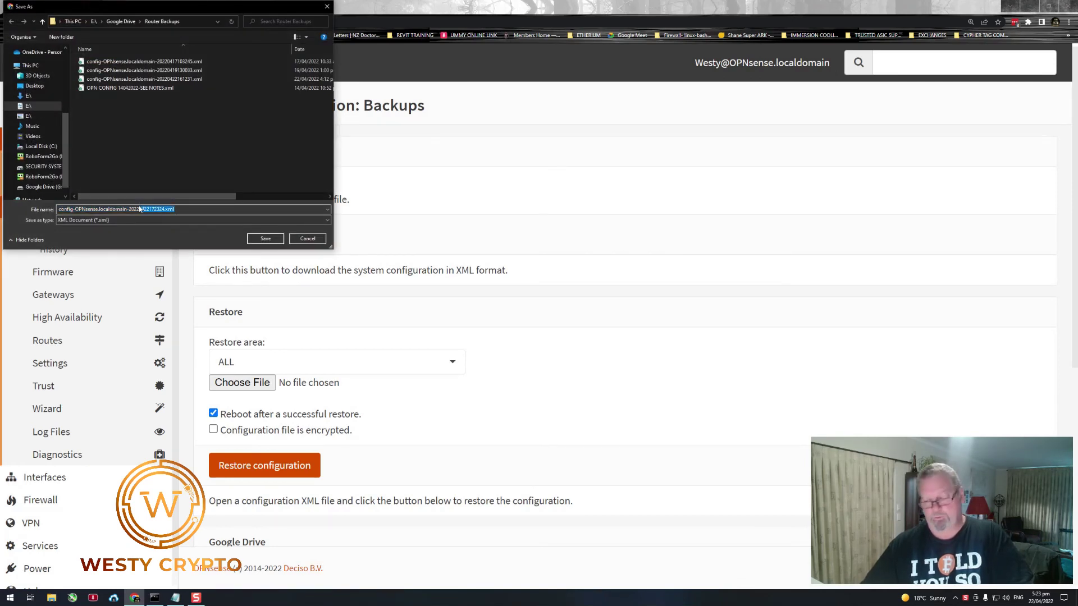
pyautogui.write('GHJKGHJGHJK')
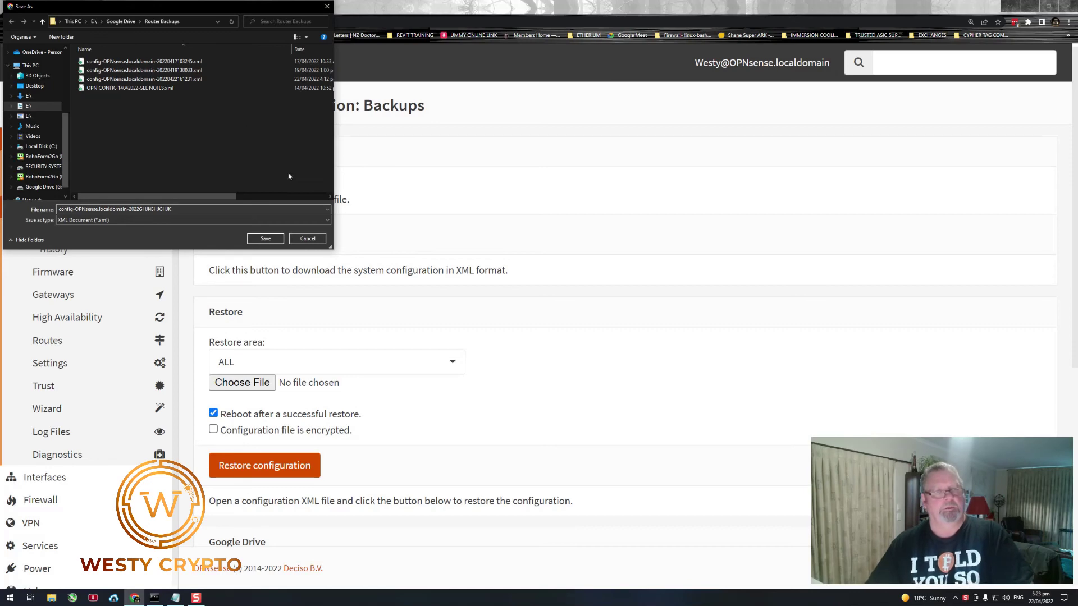
pyautogui.click(260, 240)
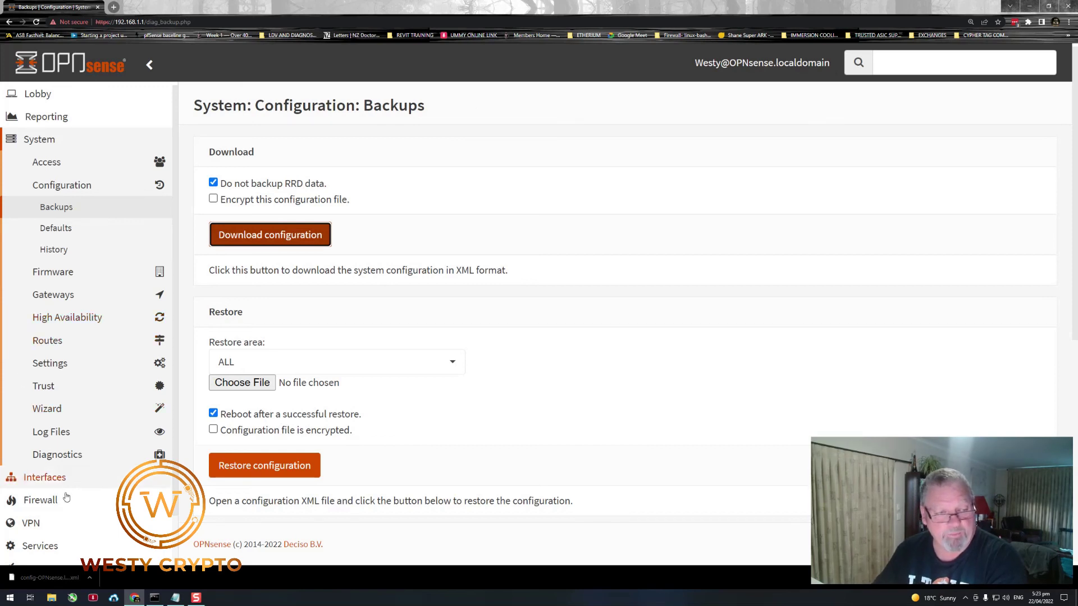
pyautogui.click(39, 523)
pyautogui.scroll(-2, 48, 488)
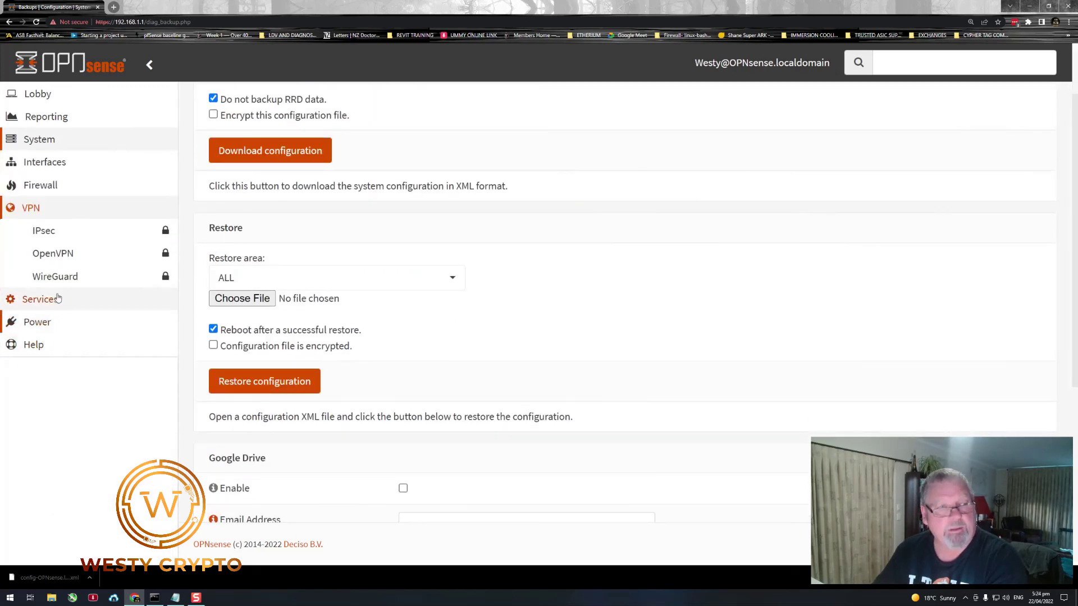
pyautogui.scroll(2, 561, 386)
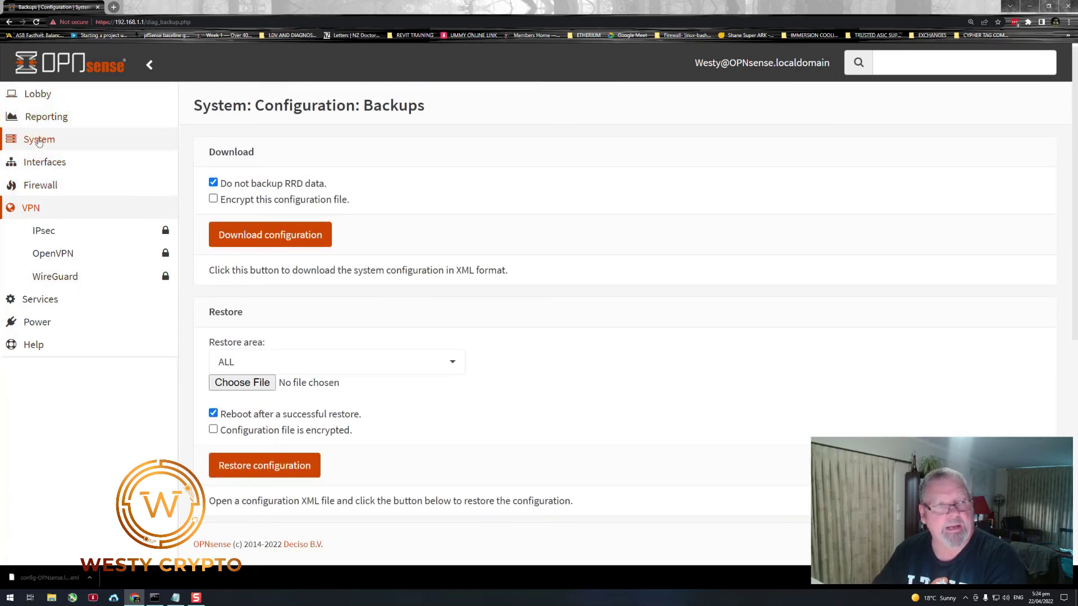
pyautogui.click(42, 140)
pyautogui.click(53, 186)
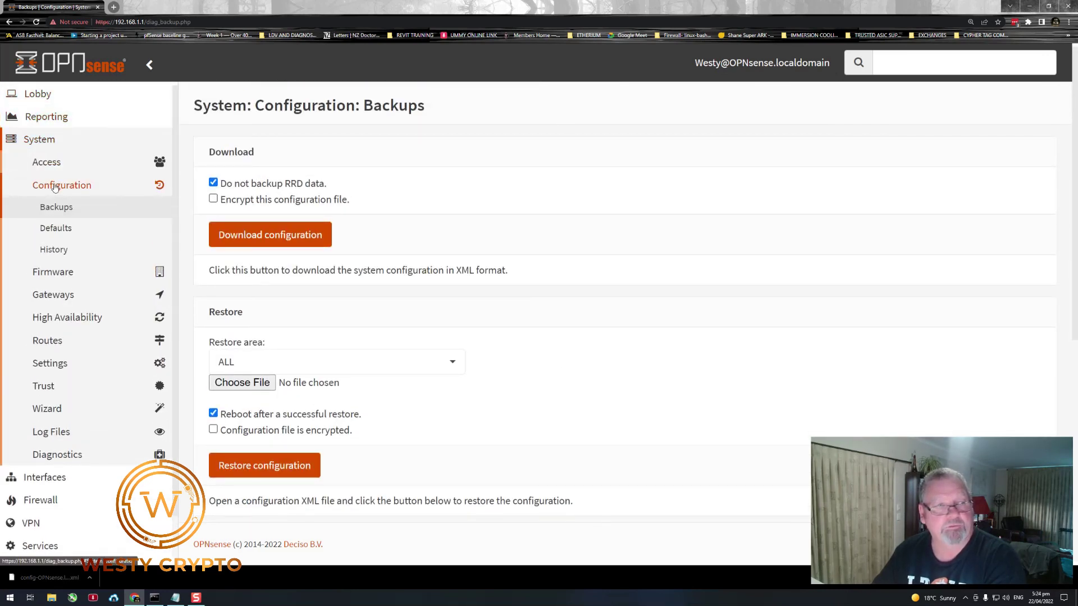
pyautogui.click(65, 207)
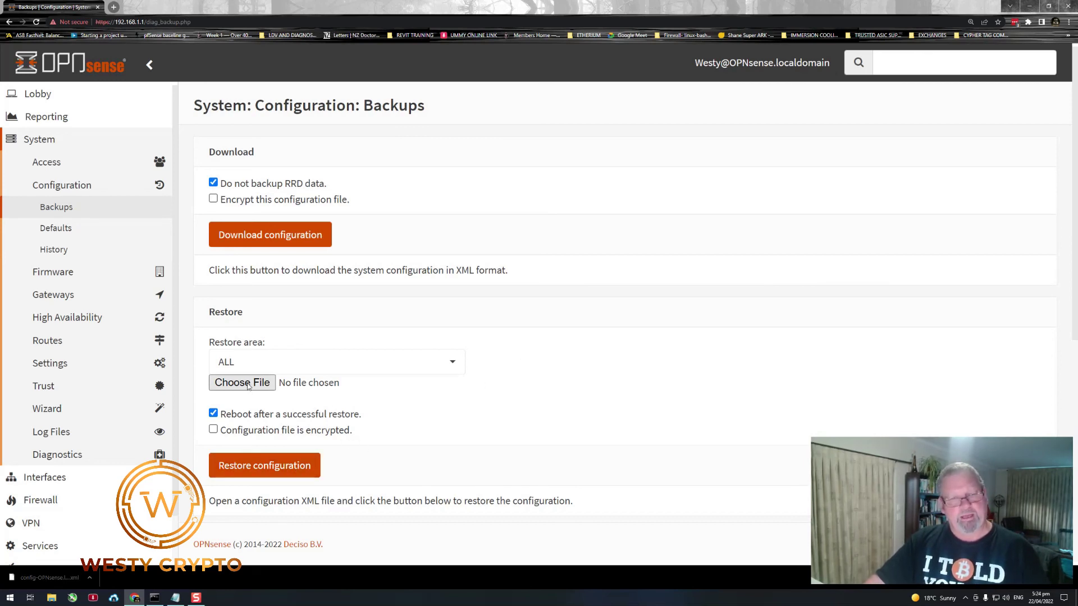
pyautogui.click(447, 362)
pyautogui.click(552, 363)
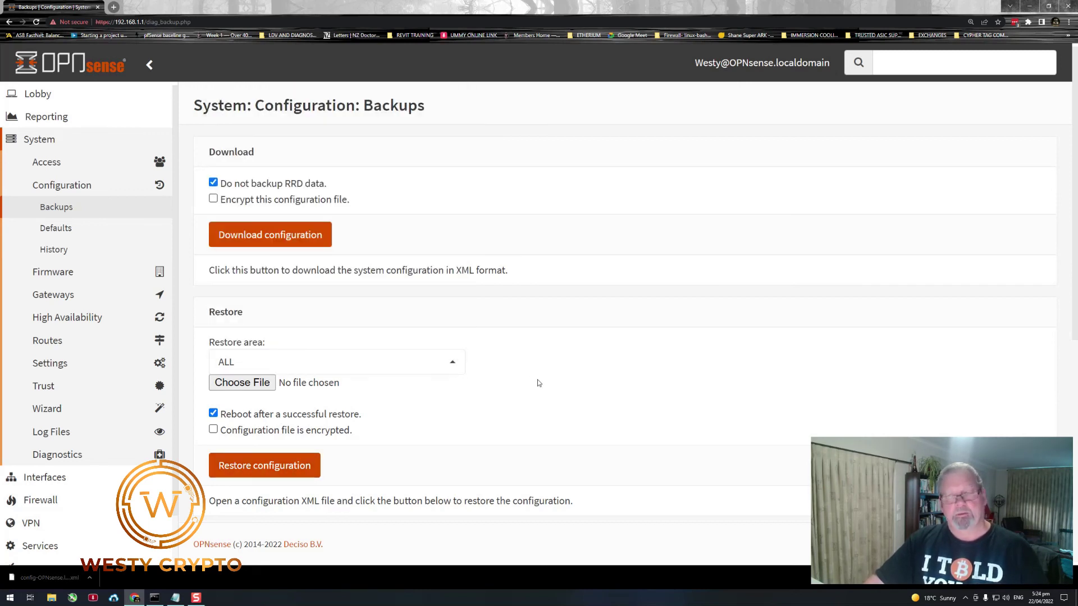